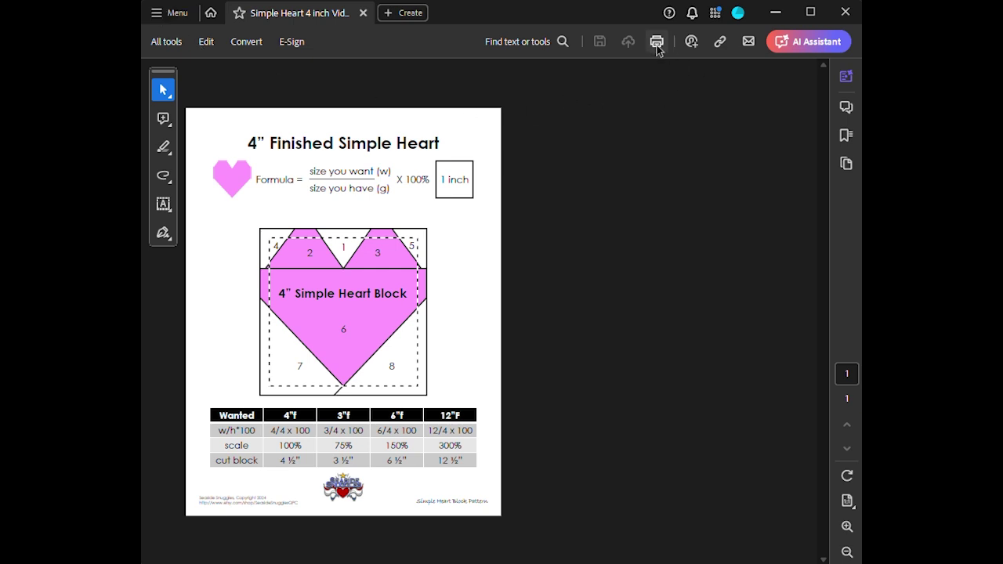
Open the print settings for the heart pattern, choose the Brother HL-L8360CDW series printer and use Size page handling
click(155, 16)
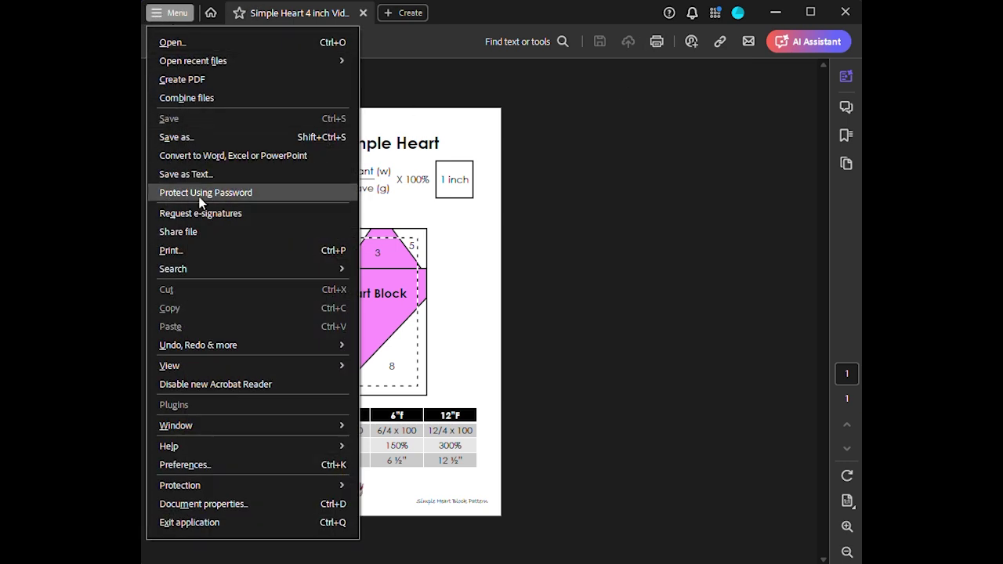
click(656, 45)
click(656, 43)
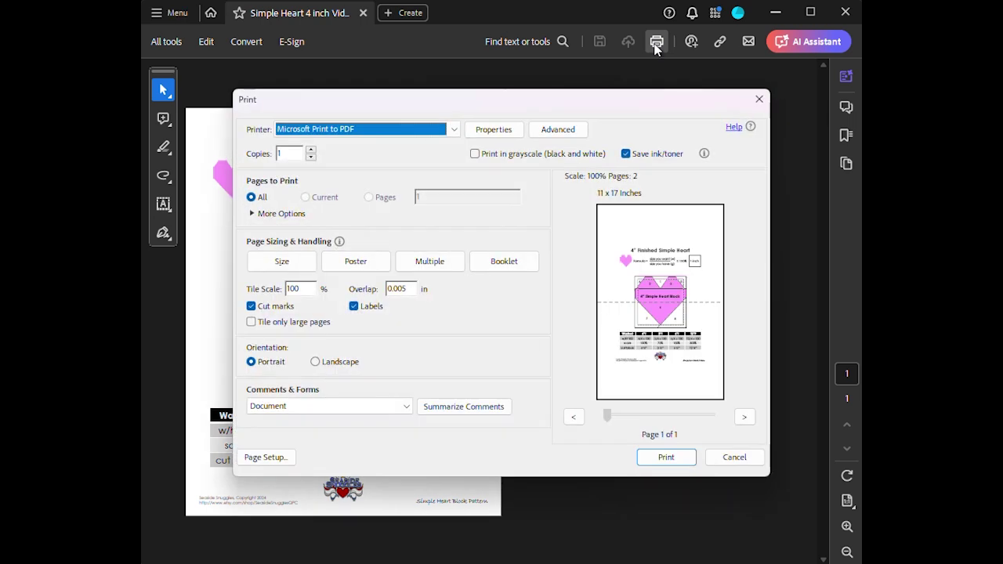
click(450, 133)
click(333, 142)
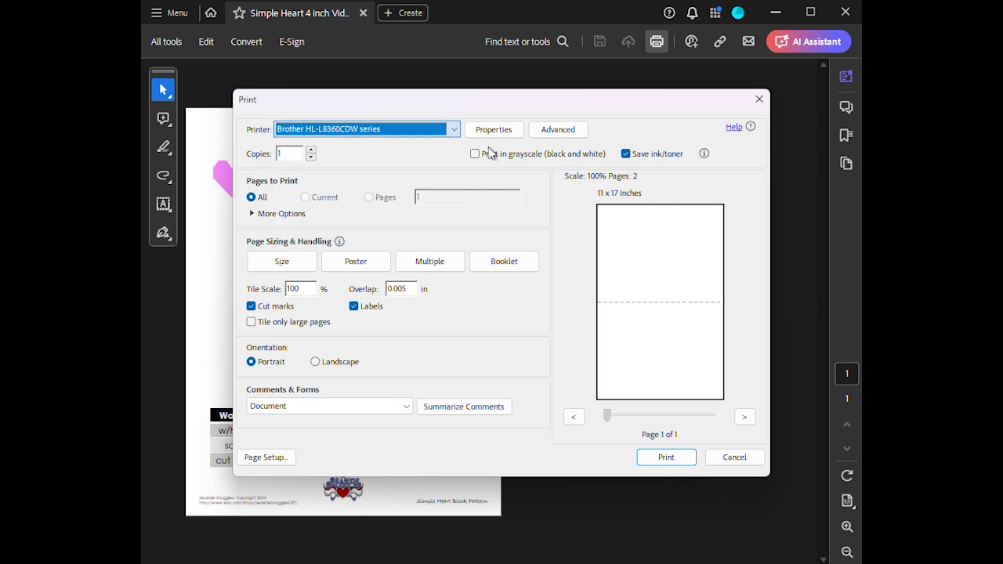
click(280, 265)
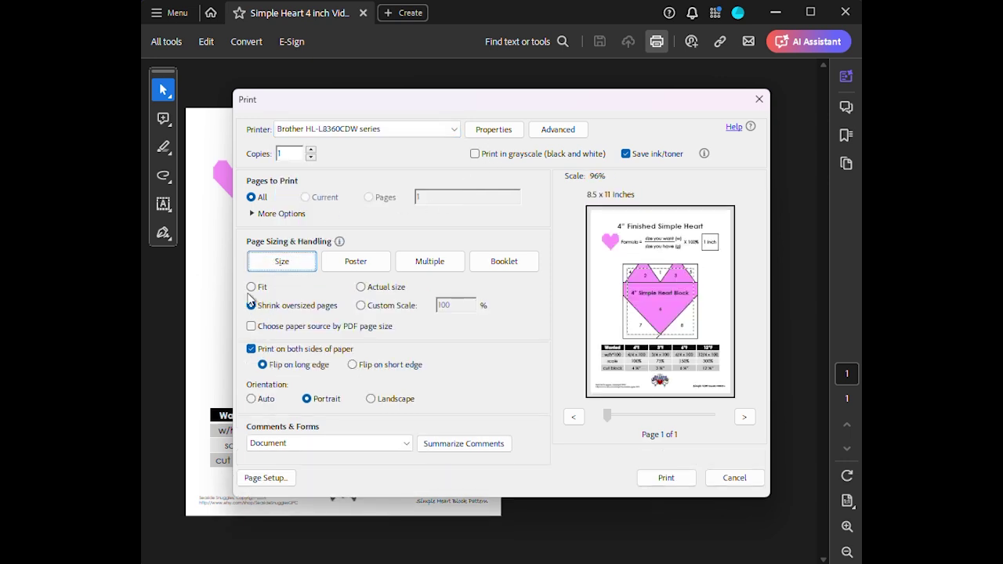
Try the Fit, Actual size and Custom Scale options, return to Fit, and turn off two-sided printing
click(253, 289)
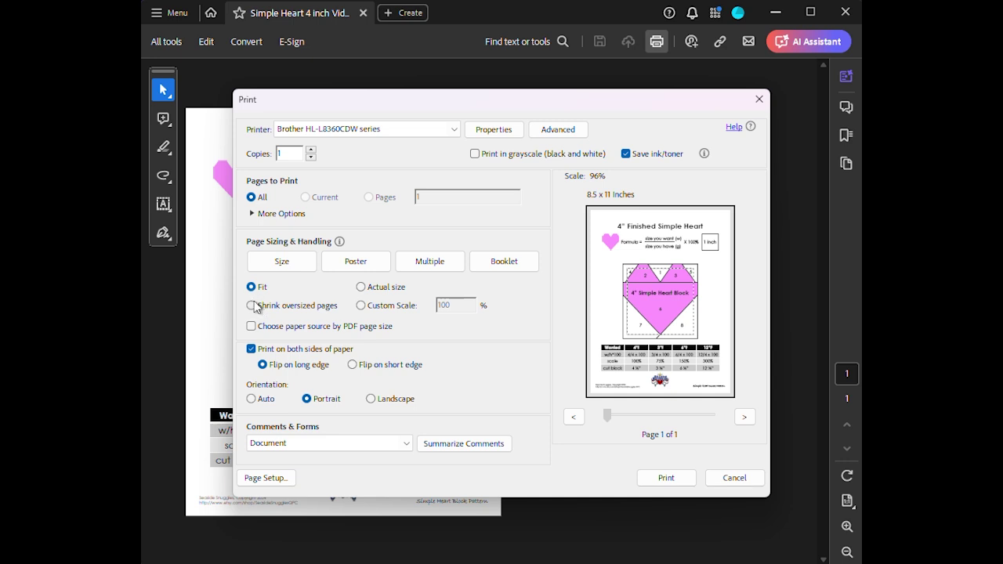
click(362, 288)
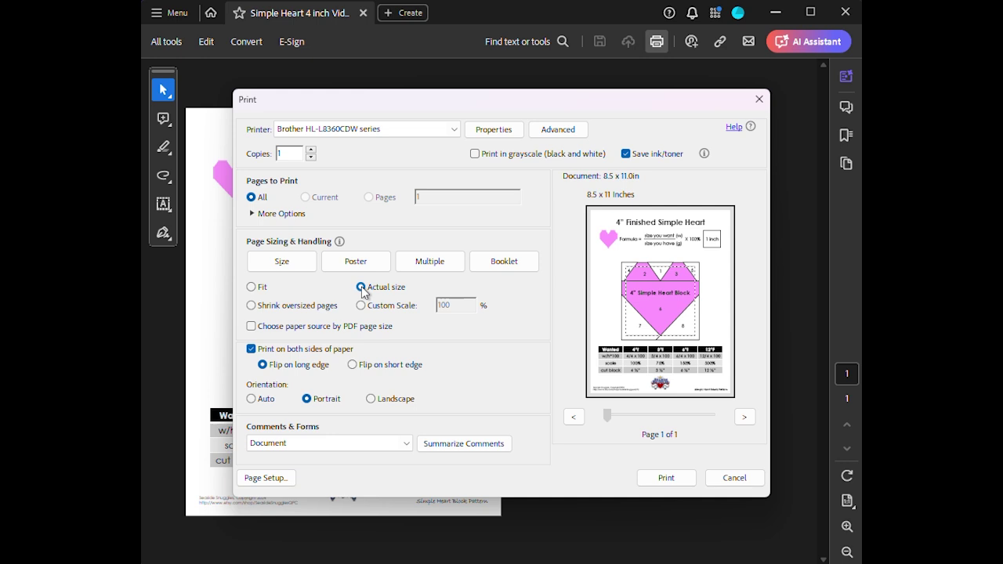
click(361, 287)
click(361, 306)
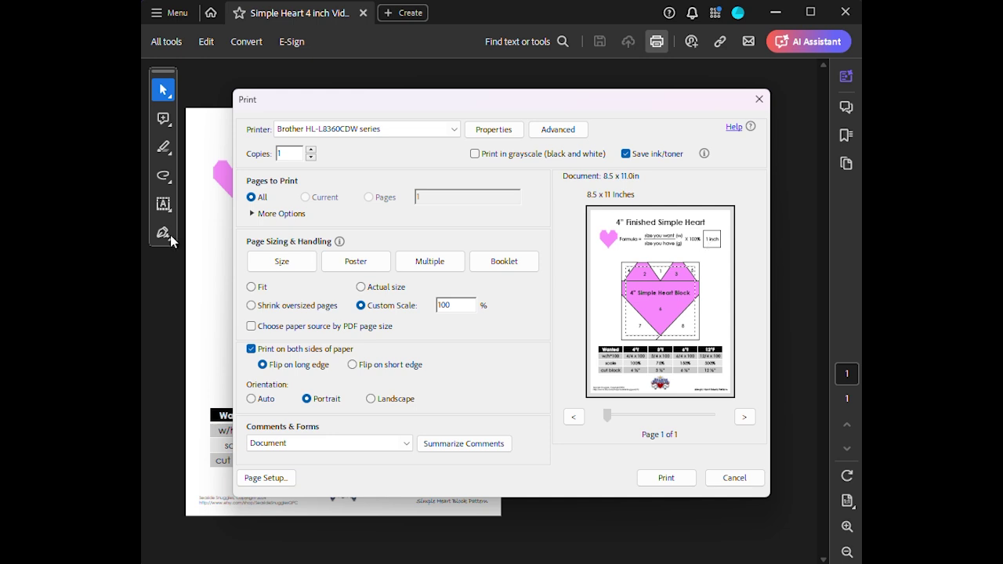
click(251, 288)
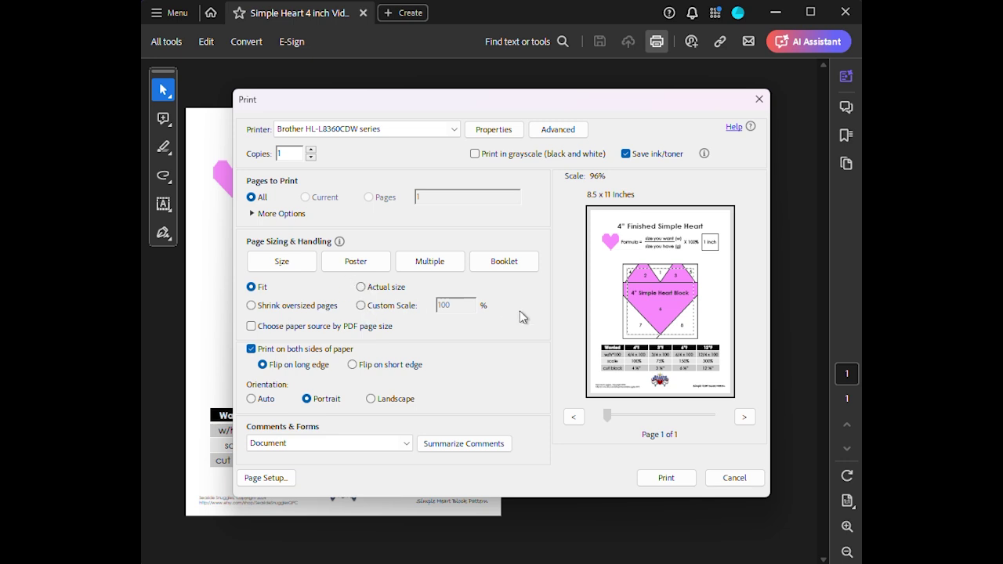
click(251, 349)
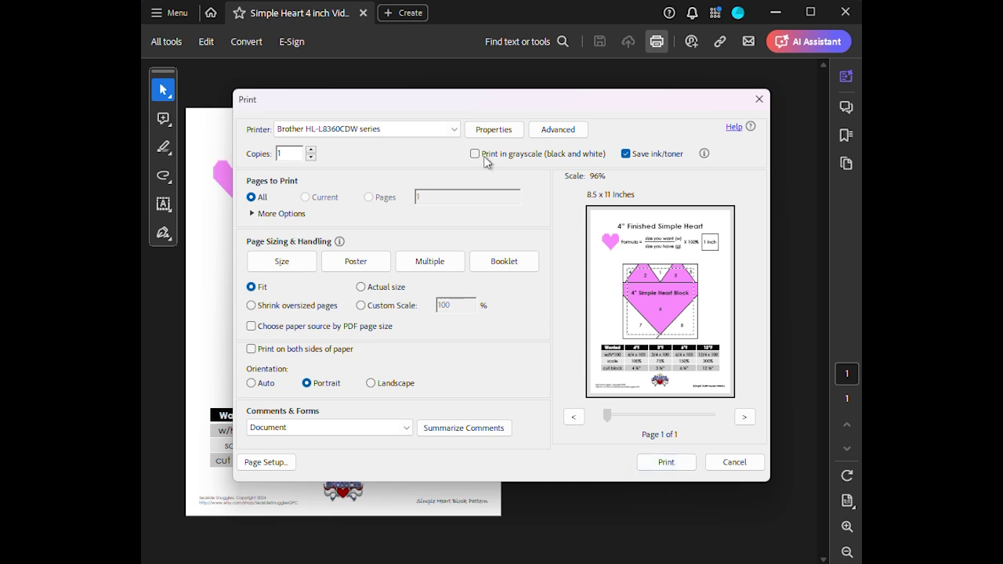
Switch the printer to Microsoft Print to PDF and set a custom scale of 75% with Auto orientation
click(454, 130)
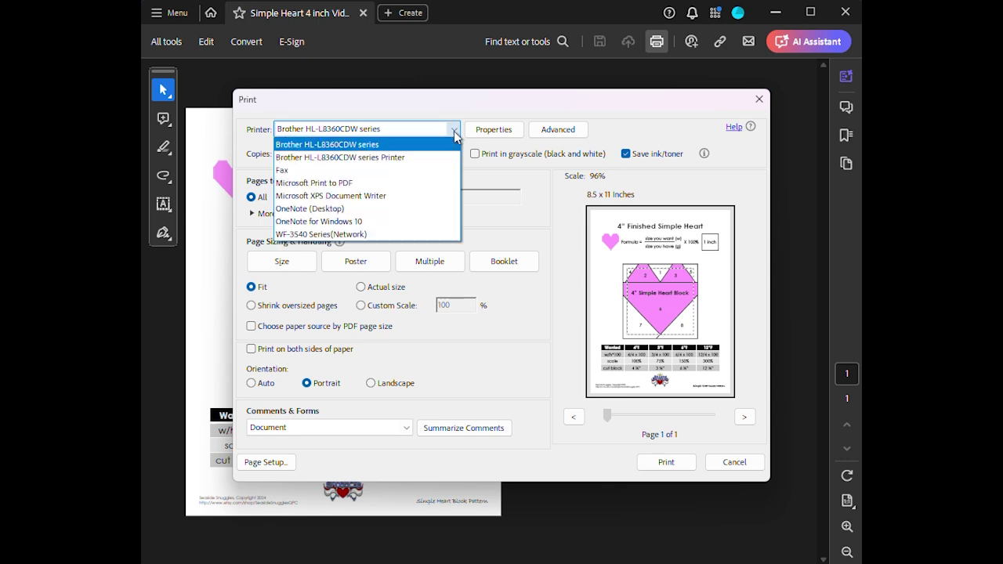
click(396, 183)
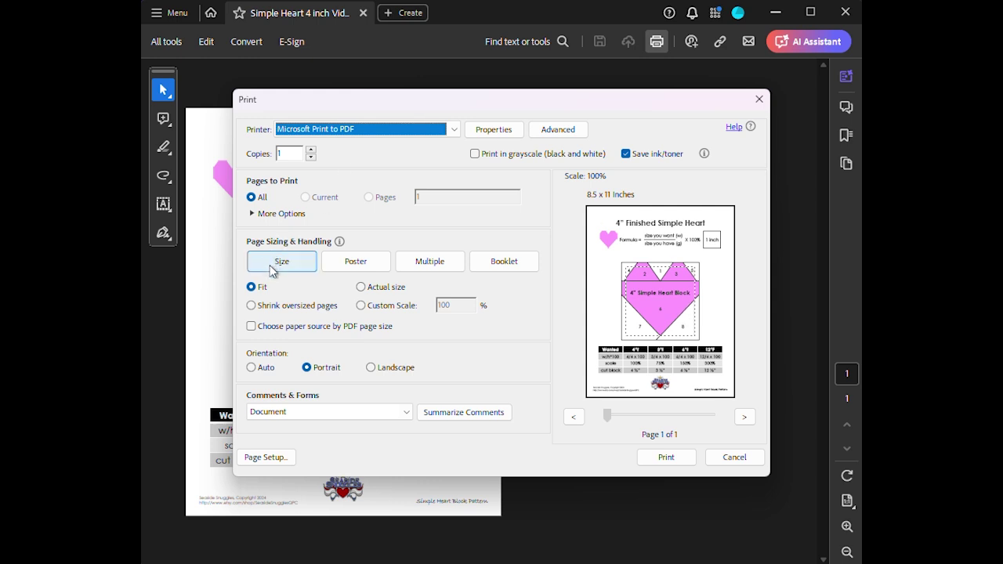
click(362, 308)
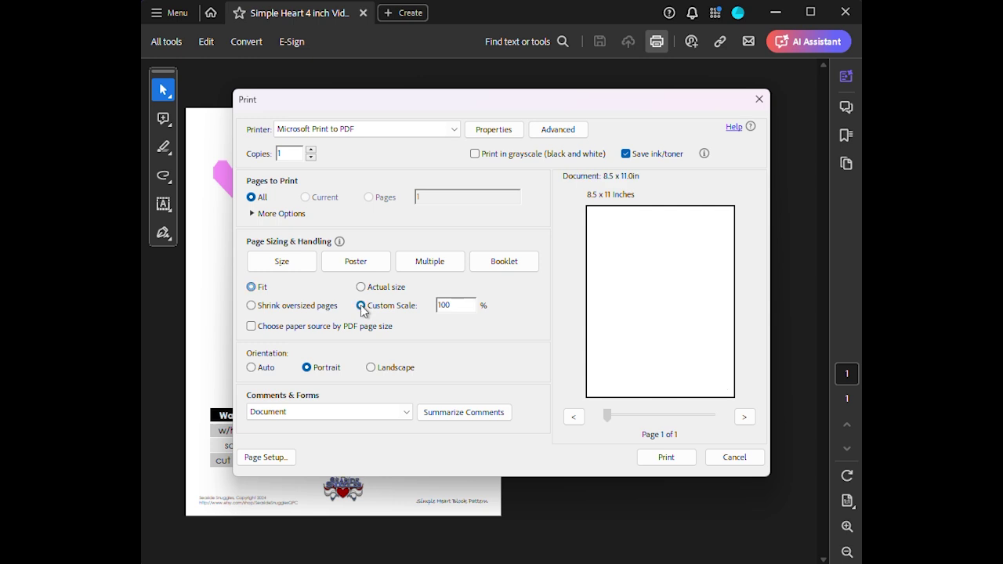
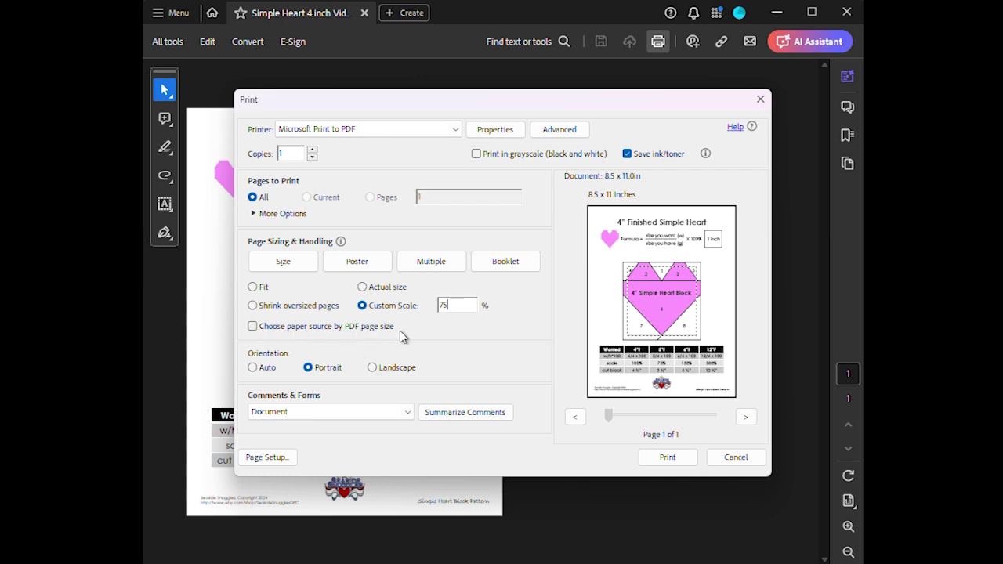
click(308, 368)
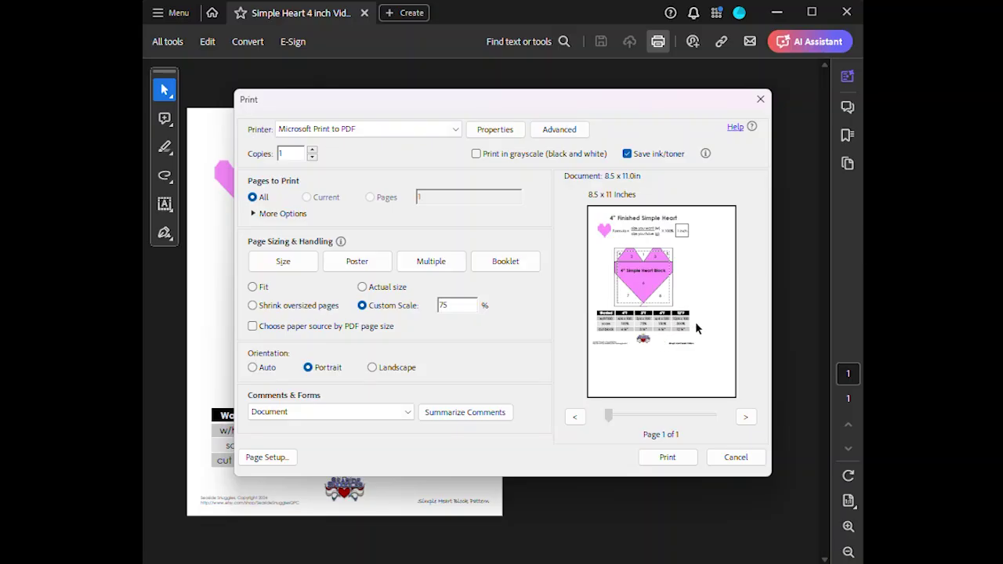
click(253, 367)
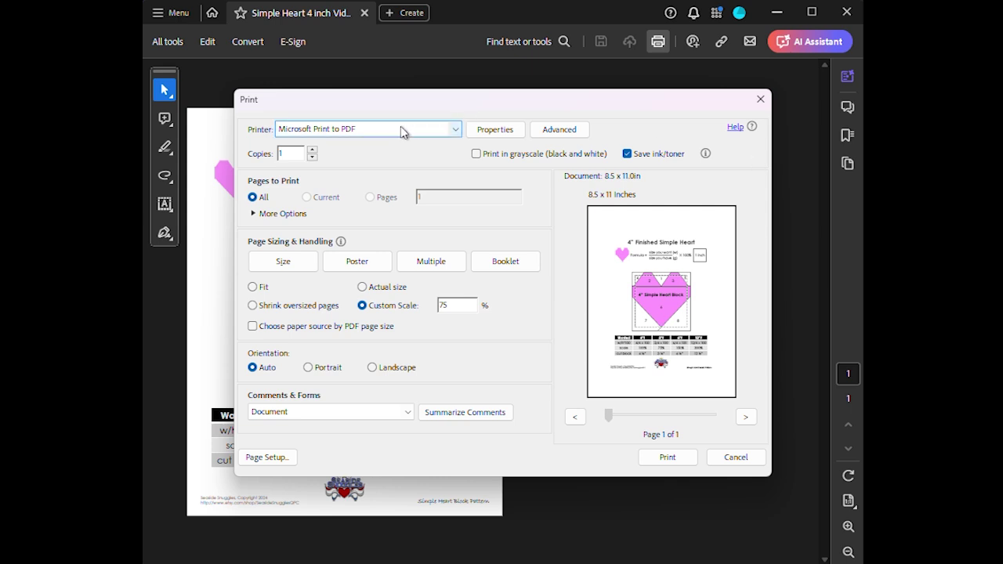
Try the WF-3540 Series(Network) printer, switch back to Microsoft Print to PDF and start the print
click(456, 130)
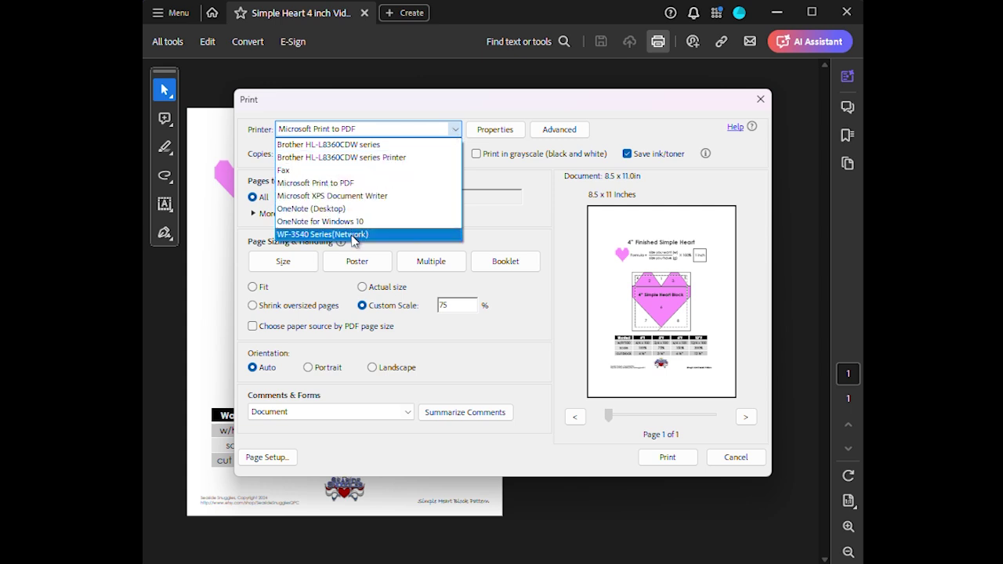
click(354, 234)
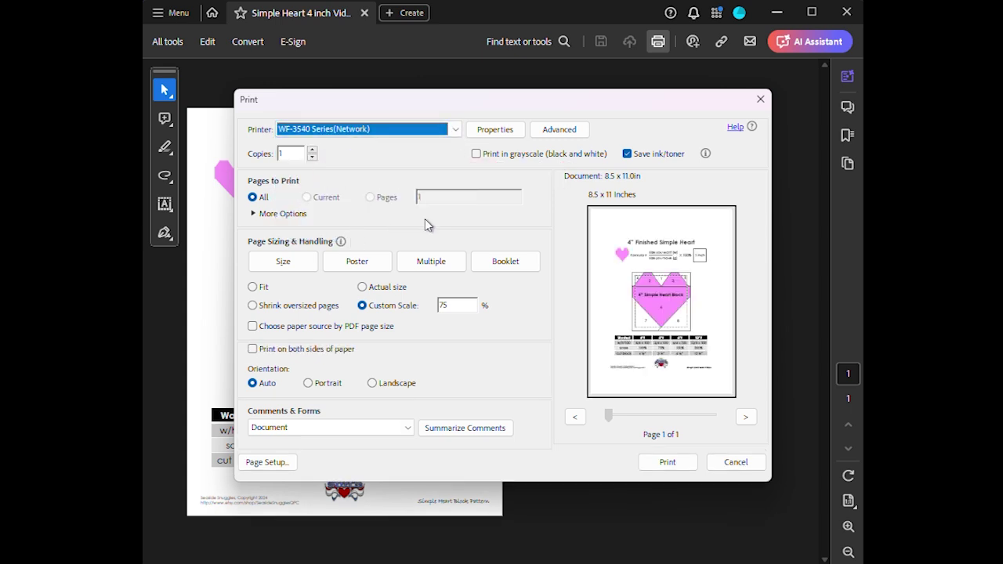
click(455, 130)
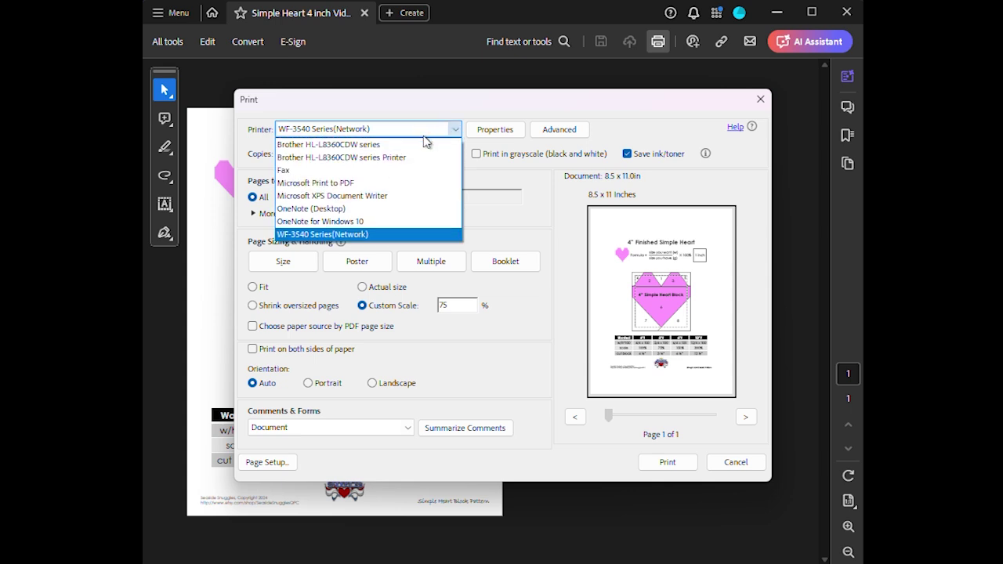
click(394, 184)
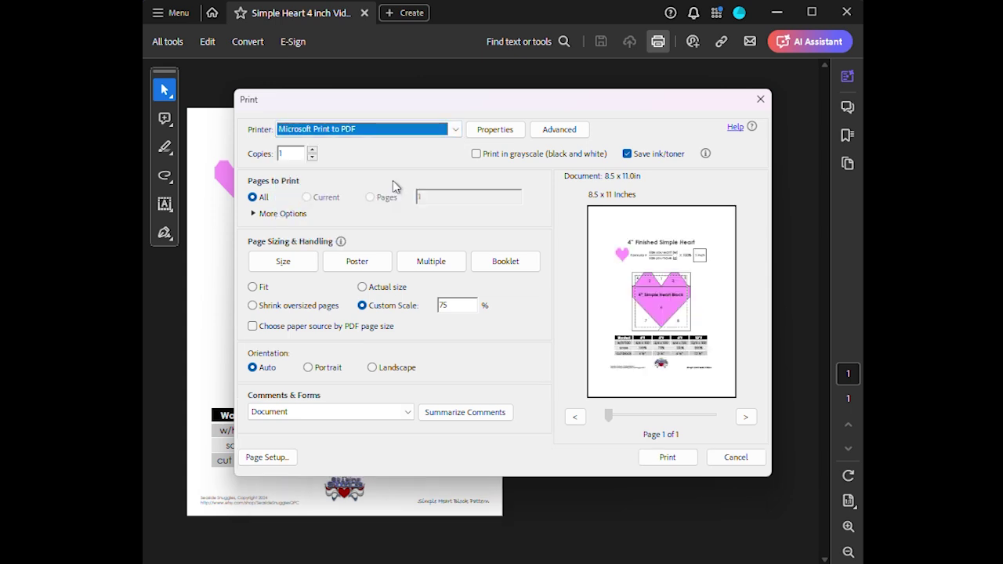
click(667, 462)
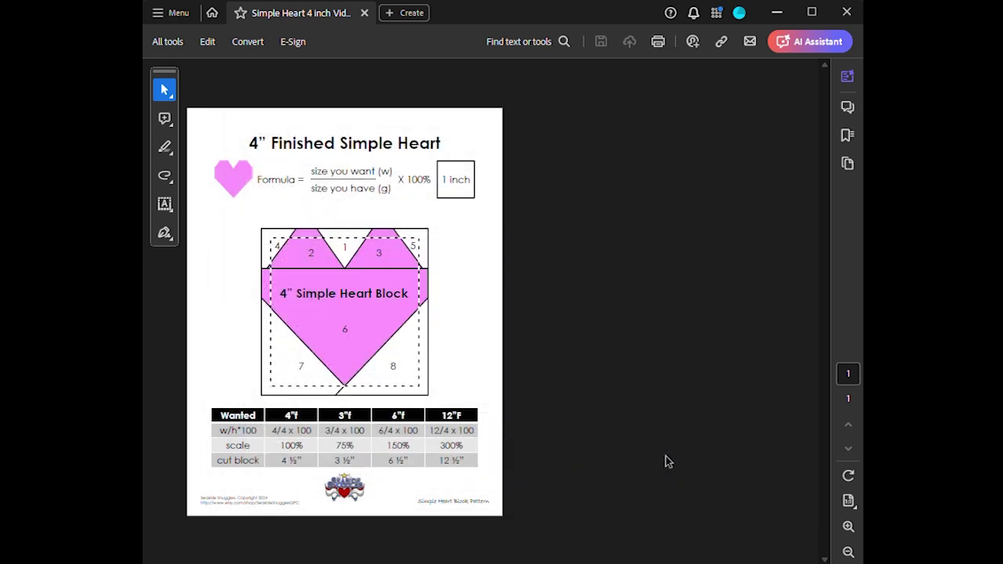
Print the heart pattern to PDF again at a custom scale of 75% in Portrait orientation
click(659, 43)
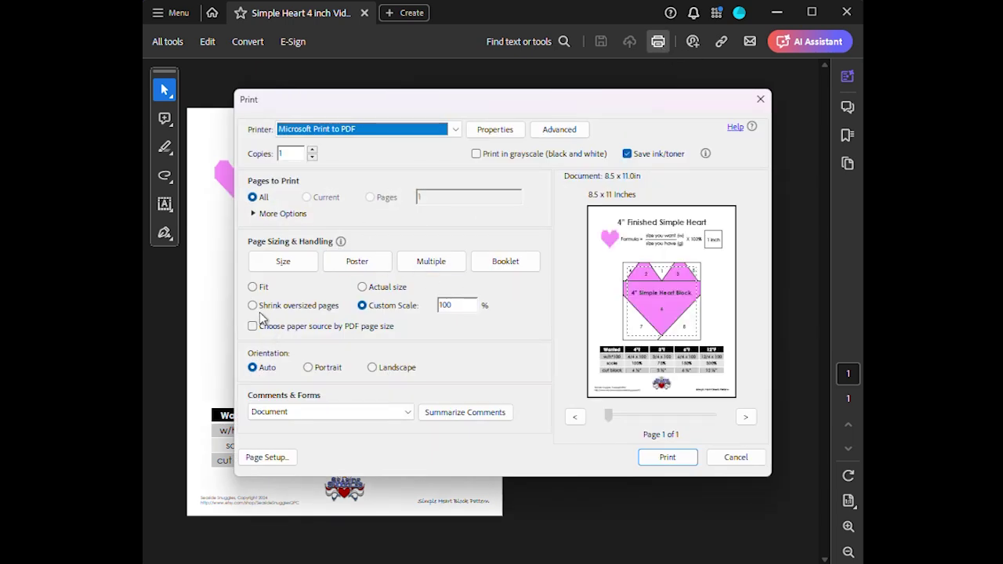
double_click(449, 305)
text(75)
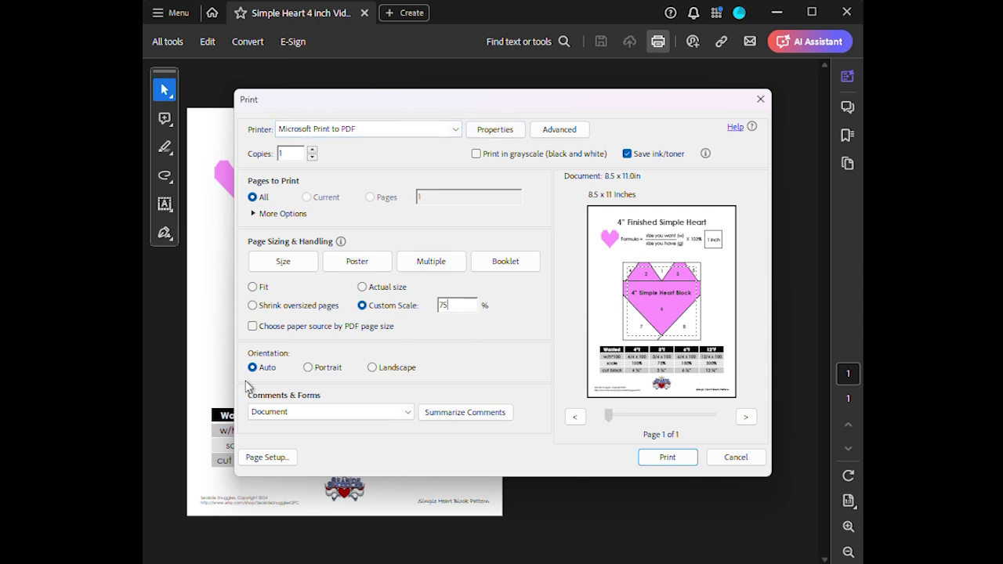
click(307, 368)
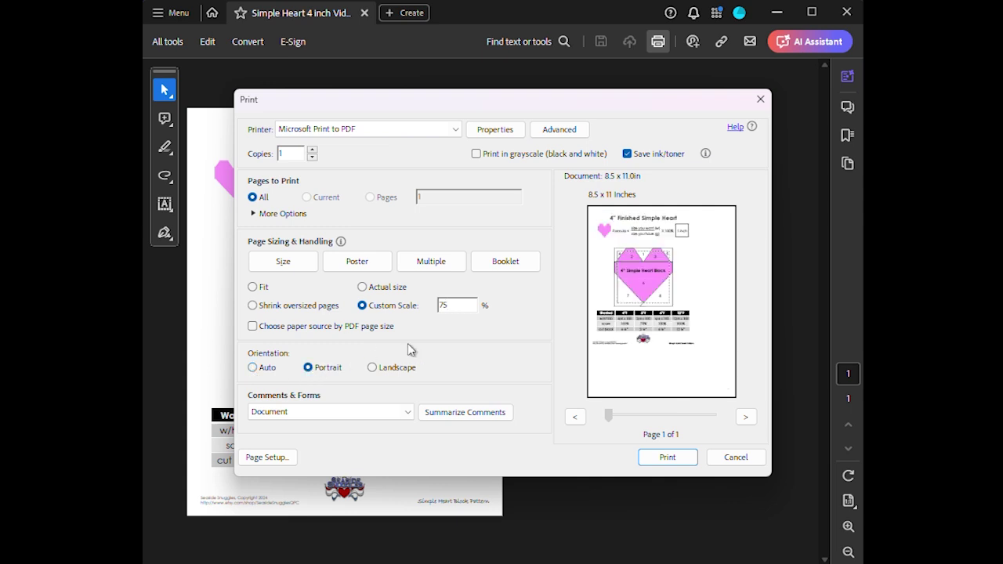
click(659, 461)
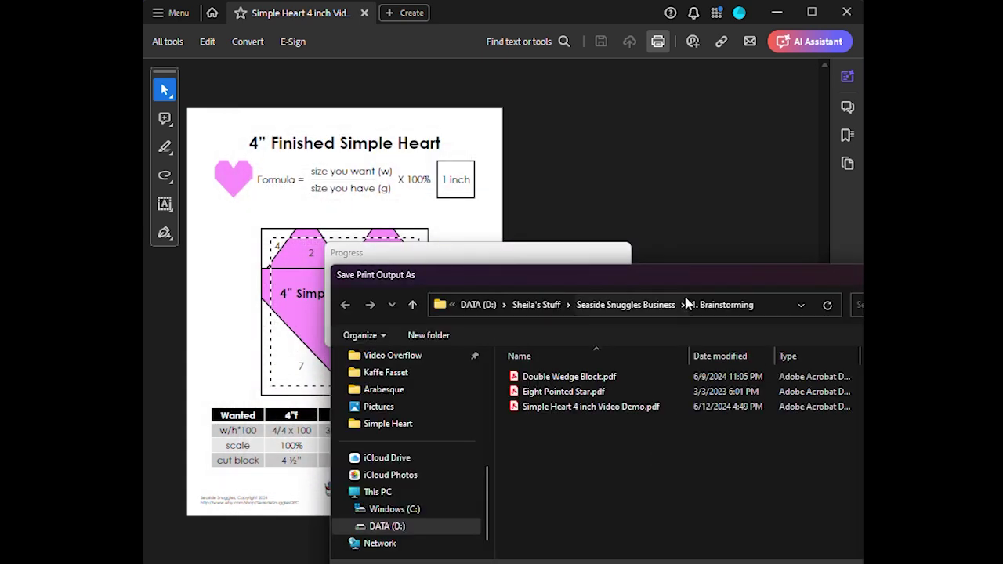
Save the print output in the 1. Brainstorming folder as Simple Heart 3 inch.pdf, basing the name on the existing 4 inch file
drag(689, 286, 509, 112)
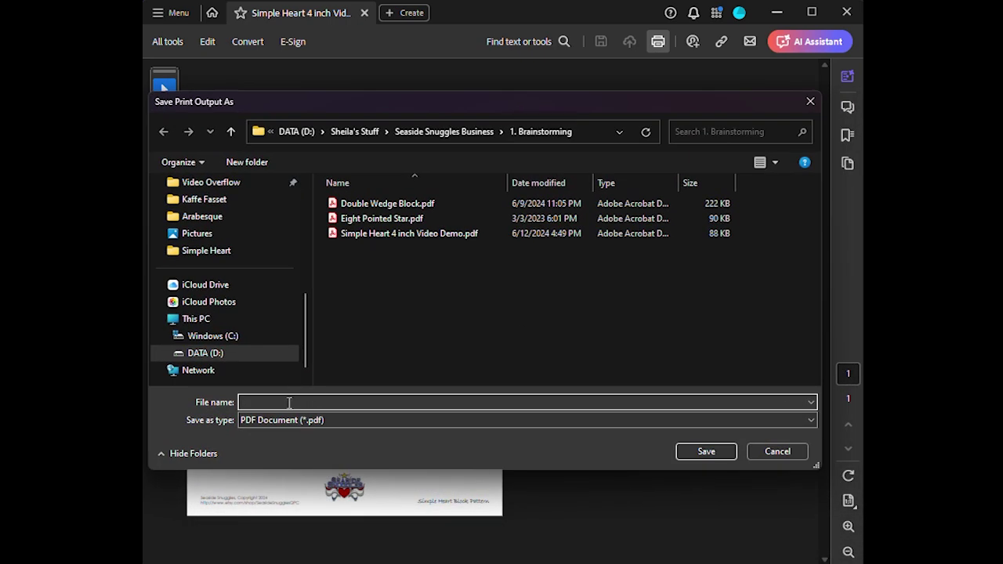
click(386, 236)
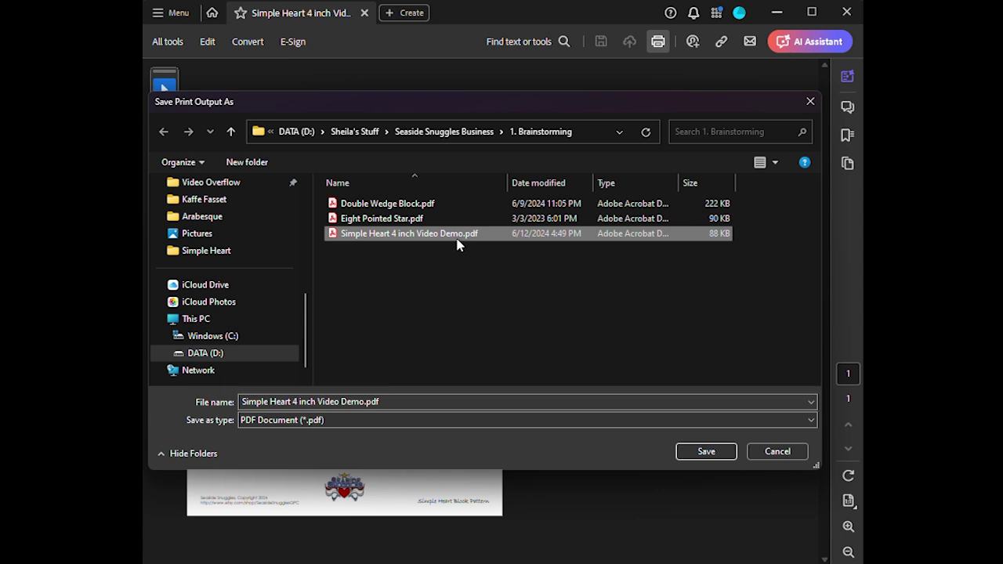
click(365, 404)
click(364, 403)
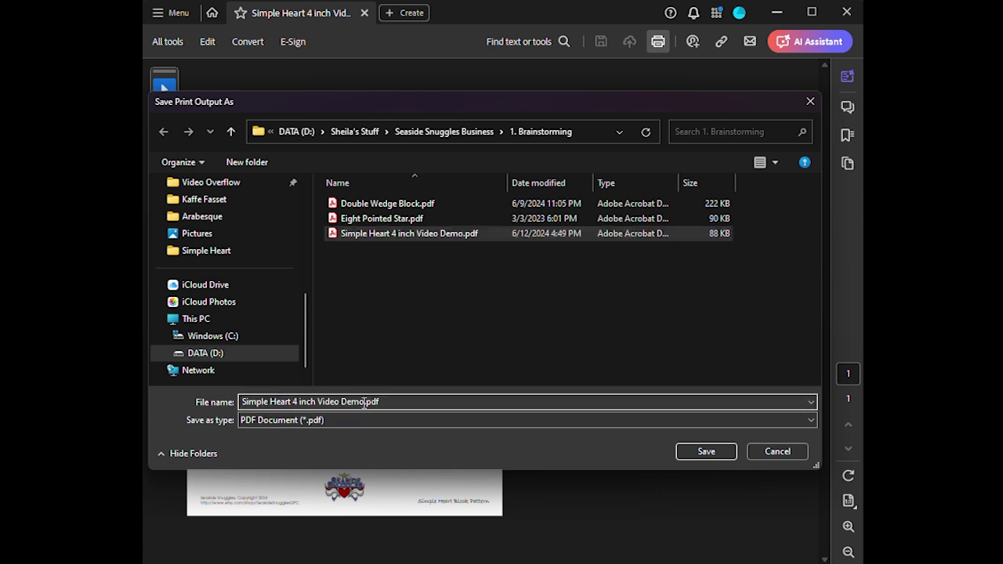
key(BackSpace)
key(BackSpace)
key(BackSpace)
key(BackSpace)
key(BackSpace)
key(BackSpace)
key(BackSpace)
key(BackSpace)
key(BackSpace)
key(BackSpace)
key(BackSpace)
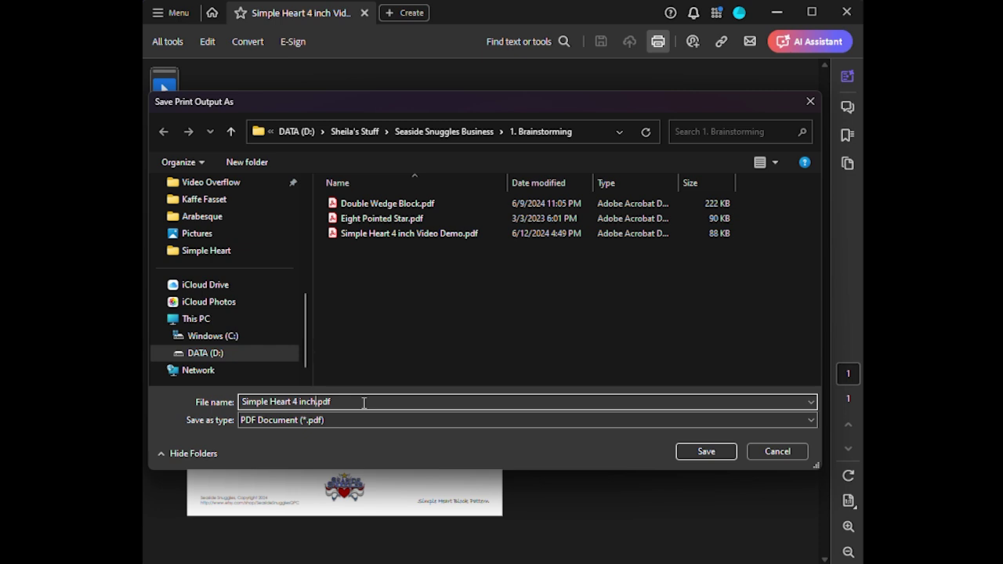
click(299, 402)
key(BackSpace)
key(BackSpace)
text(3)
click(705, 452)
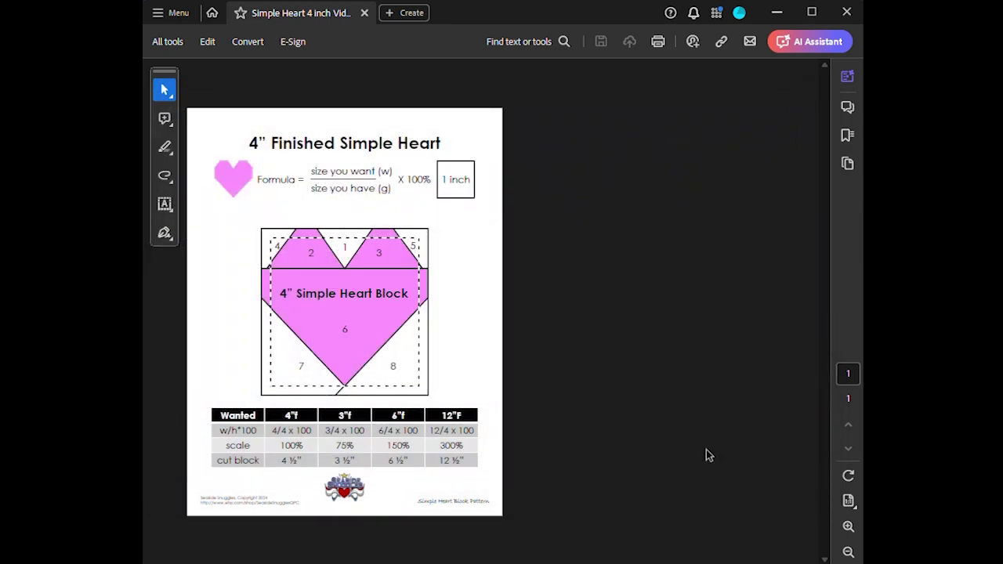
Open Simple Heart 3 inch.pdf from the 1. Brainstorming folder and close the All tools pane
click(182, 14)
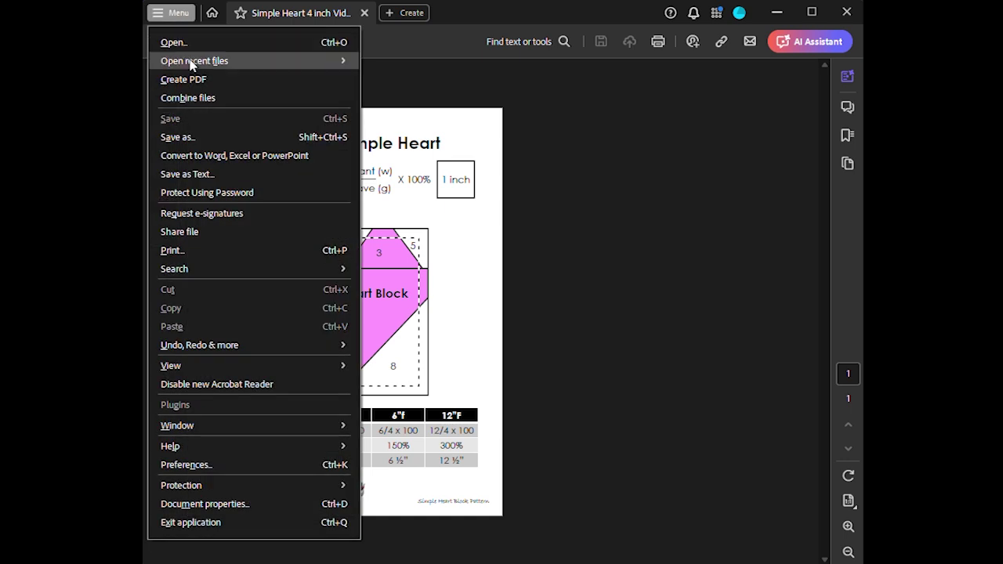
click(187, 49)
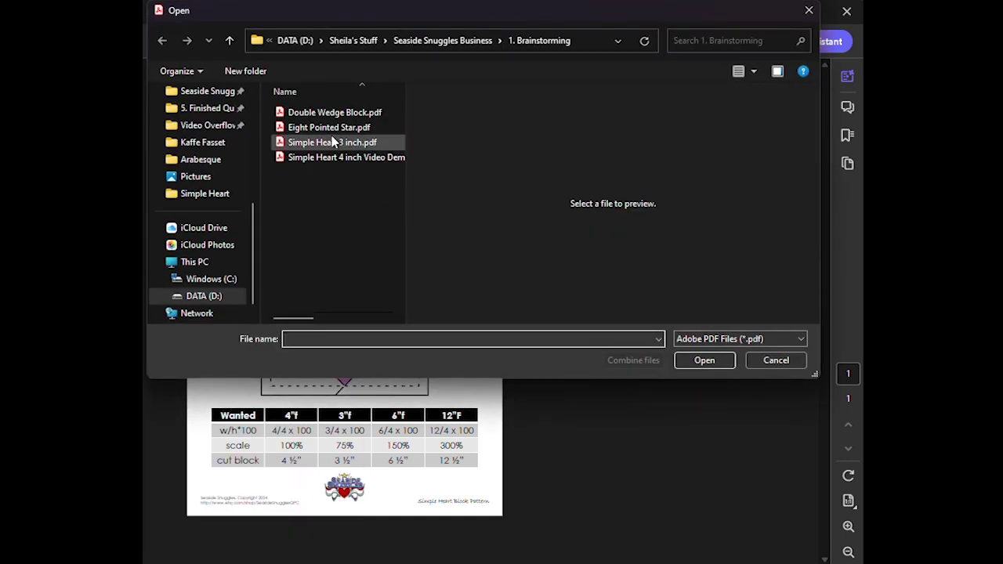
click(324, 146)
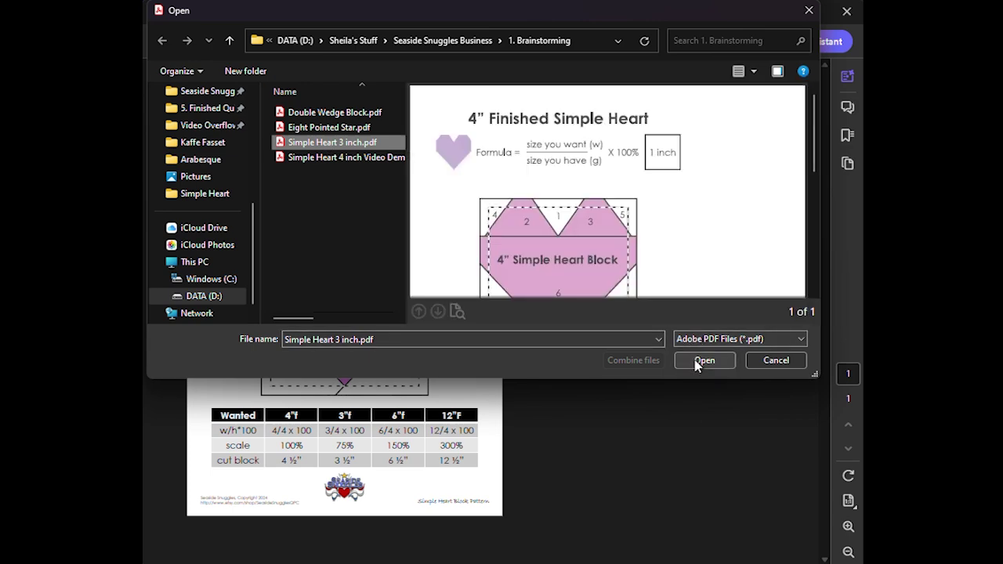
click(705, 360)
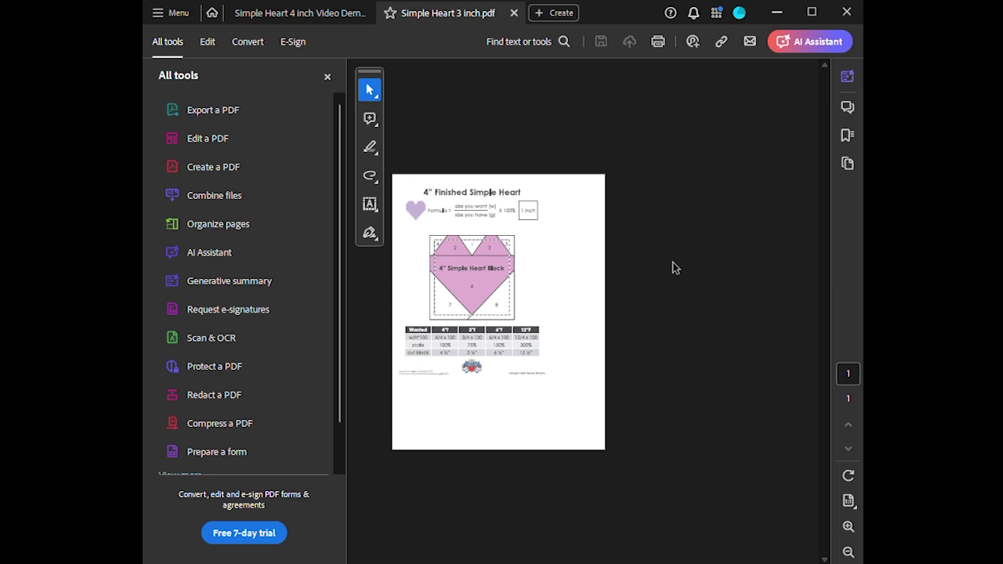
click(328, 76)
Print the 4-inch Simple Heart pattern to PDF at a custom scale of 150% with Auto orientation
click(298, 13)
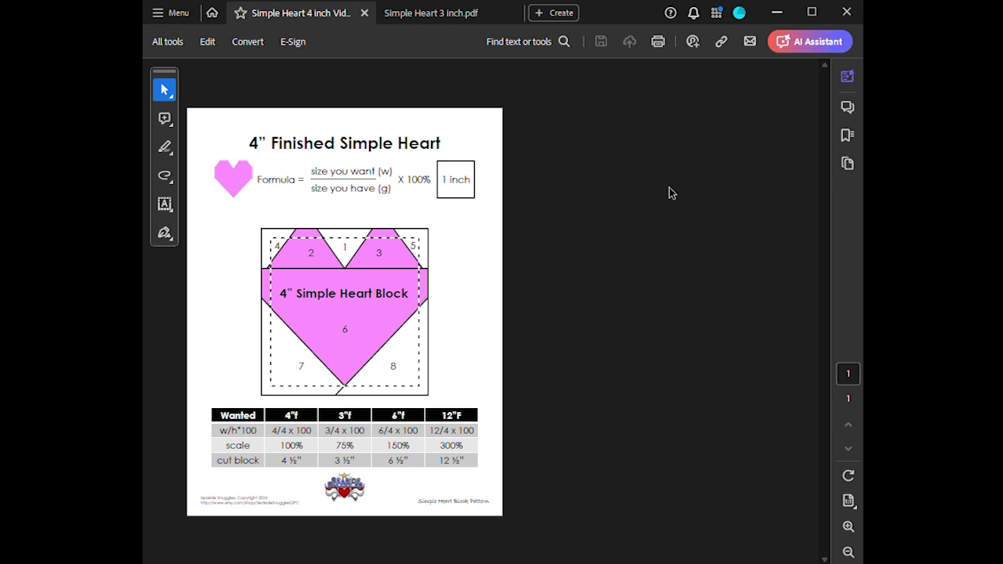
click(657, 41)
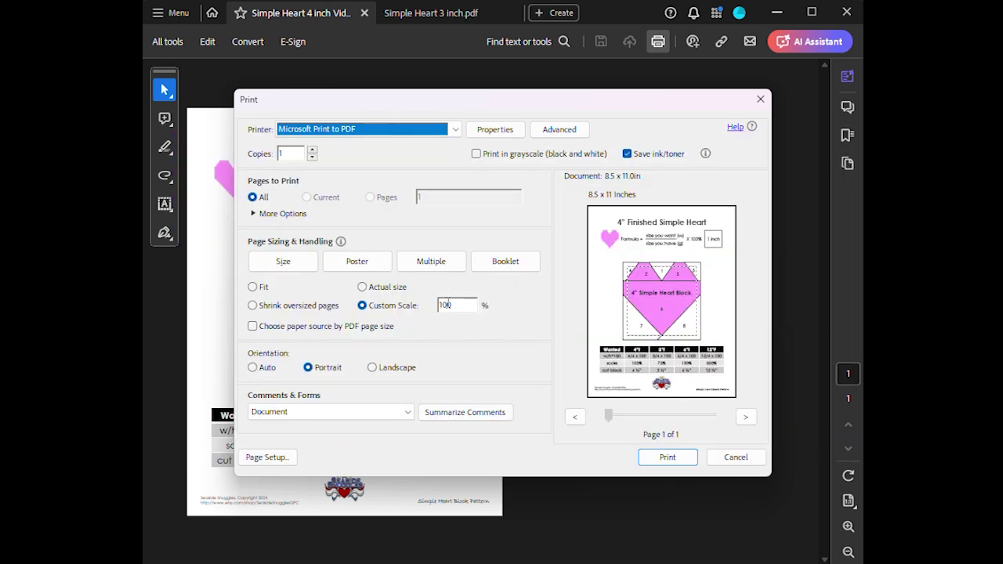
click(449, 304)
key(BackSpace)
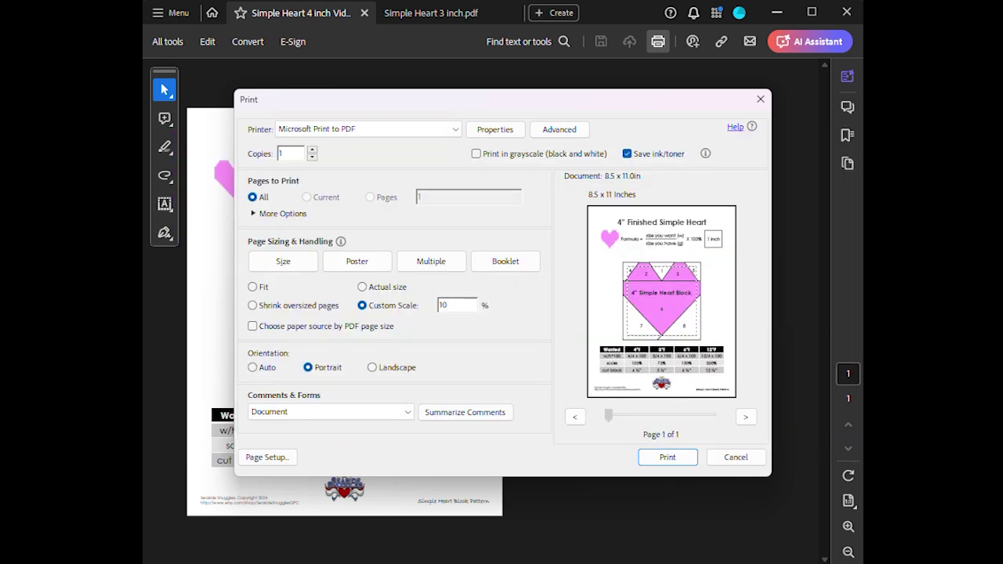
text(5)
click(309, 367)
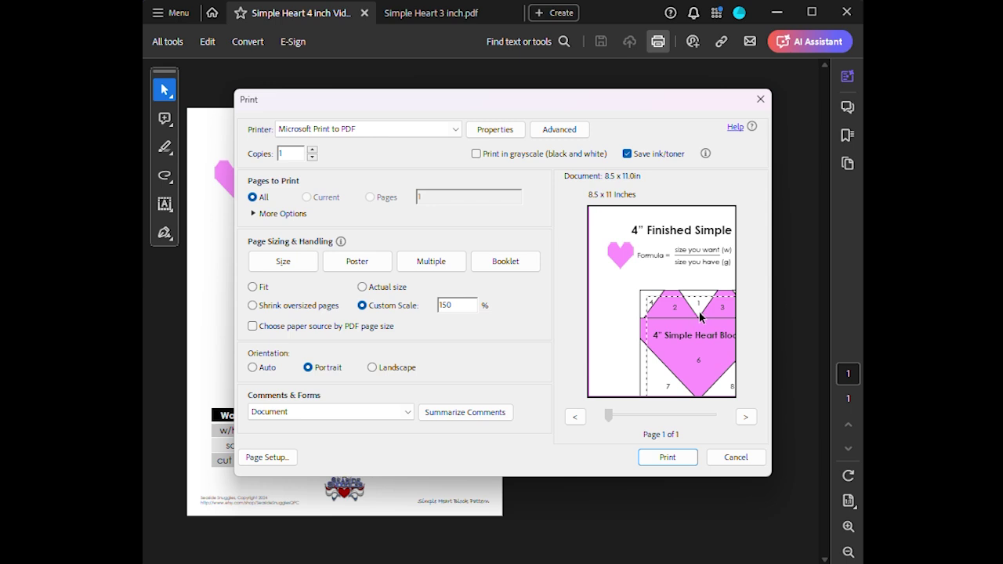
click(252, 367)
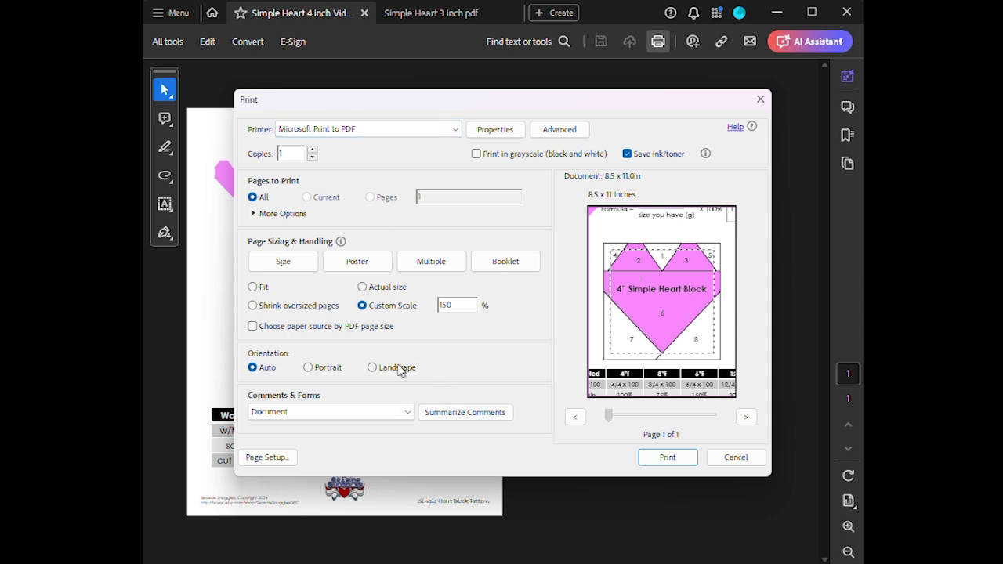
click(666, 461)
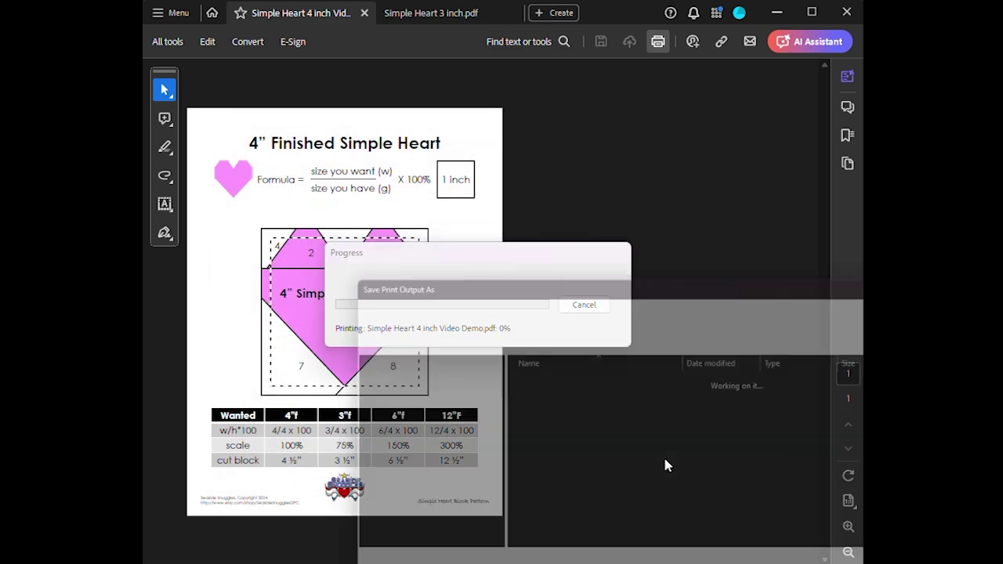
Save the print output in the 1. Brainstorming folder as Simple Heart 6 inch.pdf, basing the name on the existing 3 inch file
drag(710, 276, 532, 107)
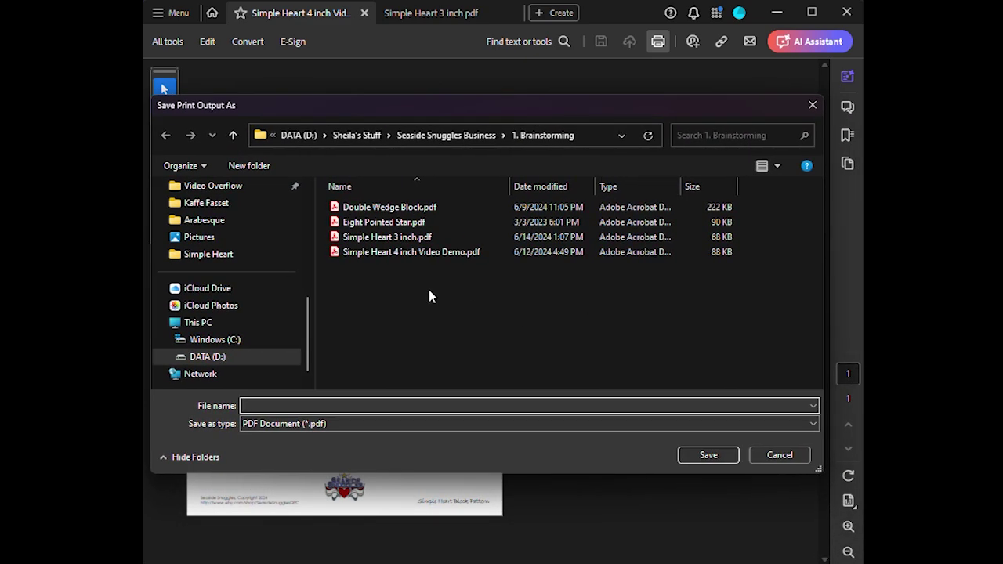
click(378, 238)
click(297, 406)
double_click(298, 405)
key(BackSpace)
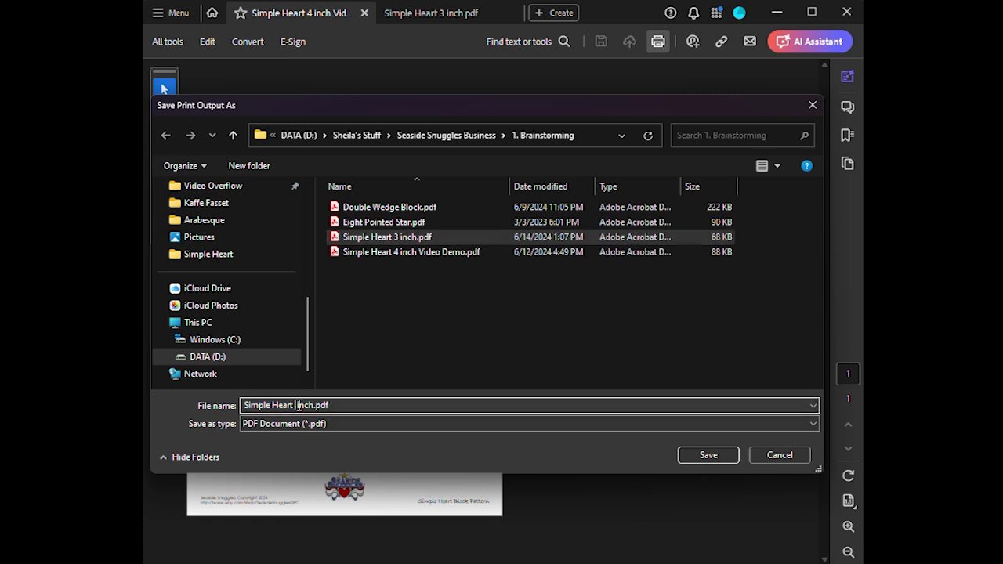
text(6)
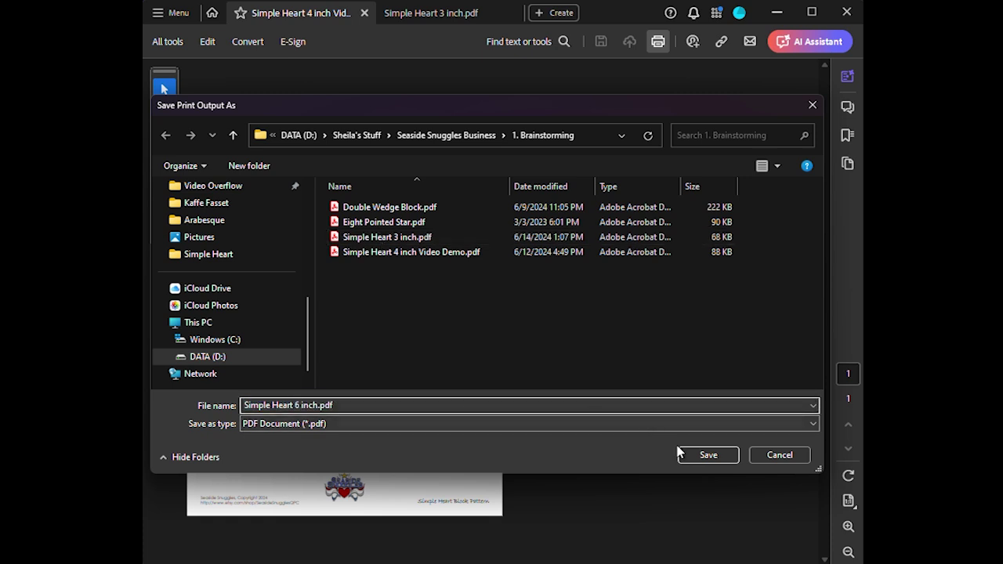
click(709, 455)
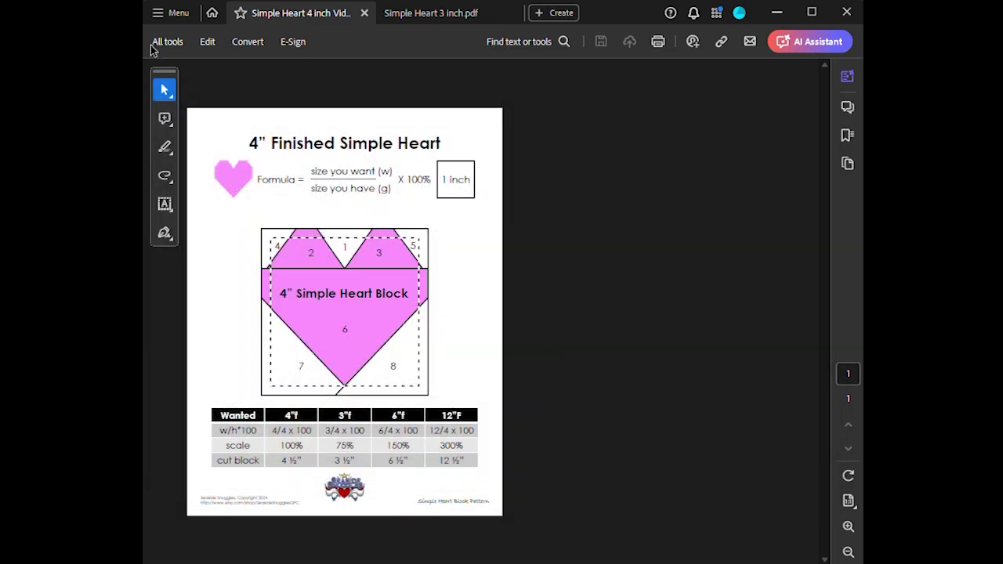
Open Simple Heart 6 inch.pdf from the 1. Brainstorming folder and close the All tools pane
click(166, 14)
click(171, 40)
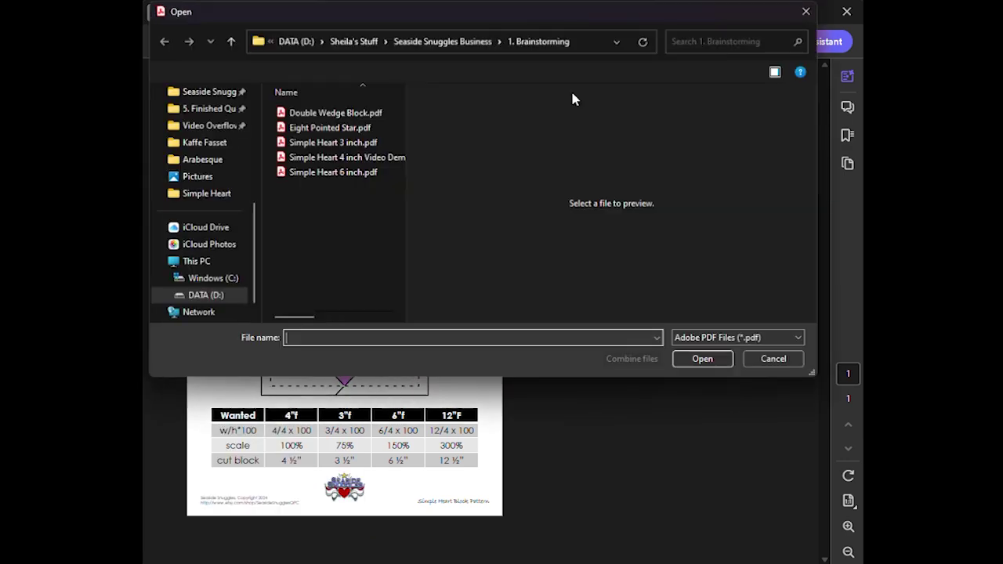
click(356, 172)
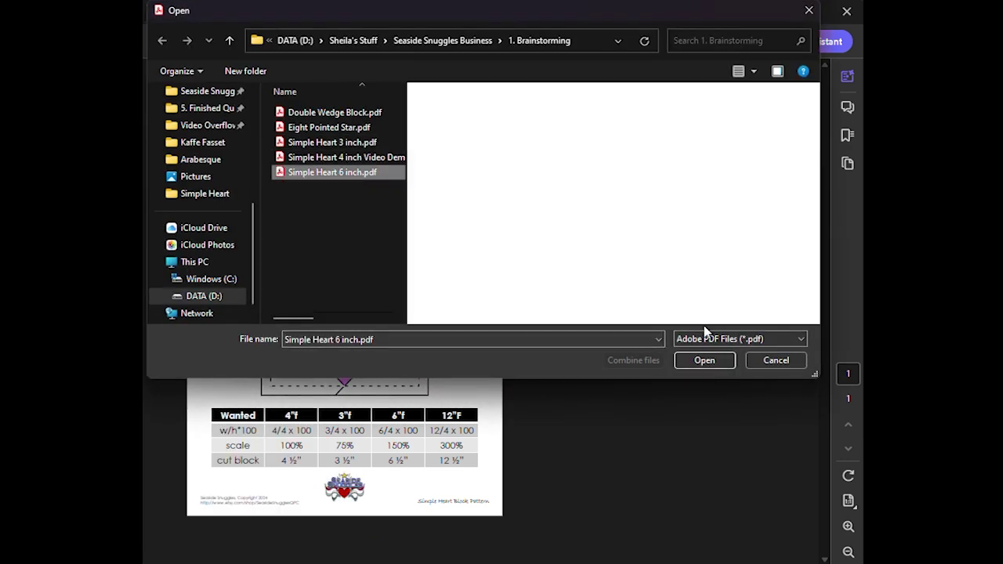
click(697, 363)
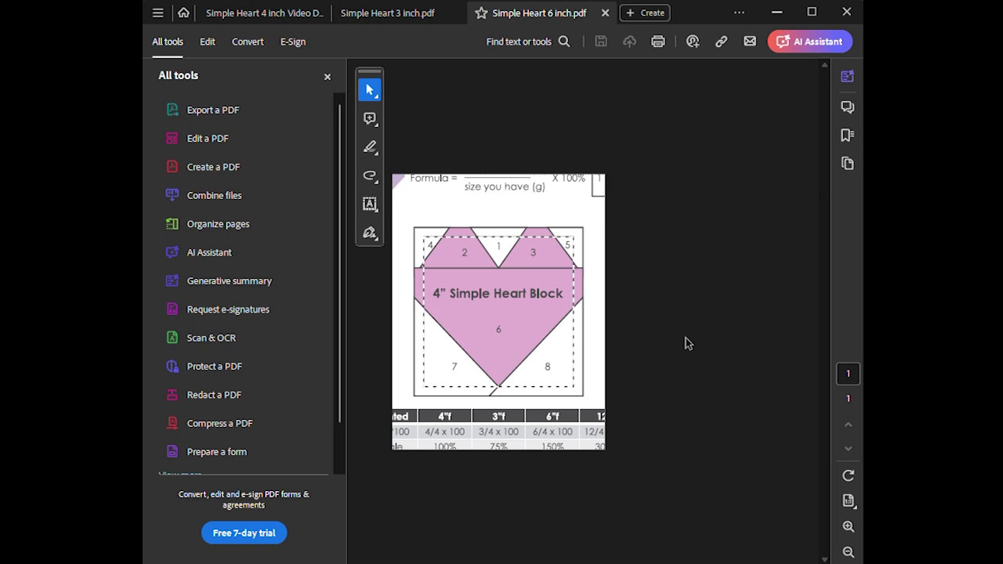
click(327, 76)
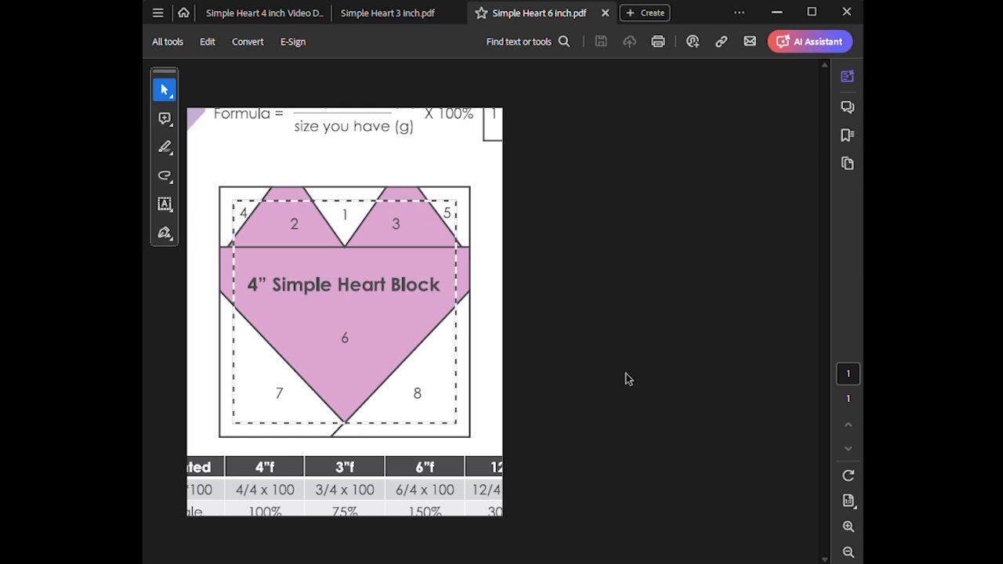
Return to the 4-inch heart document and set up a Poster print with a tile scale of 300%
click(254, 14)
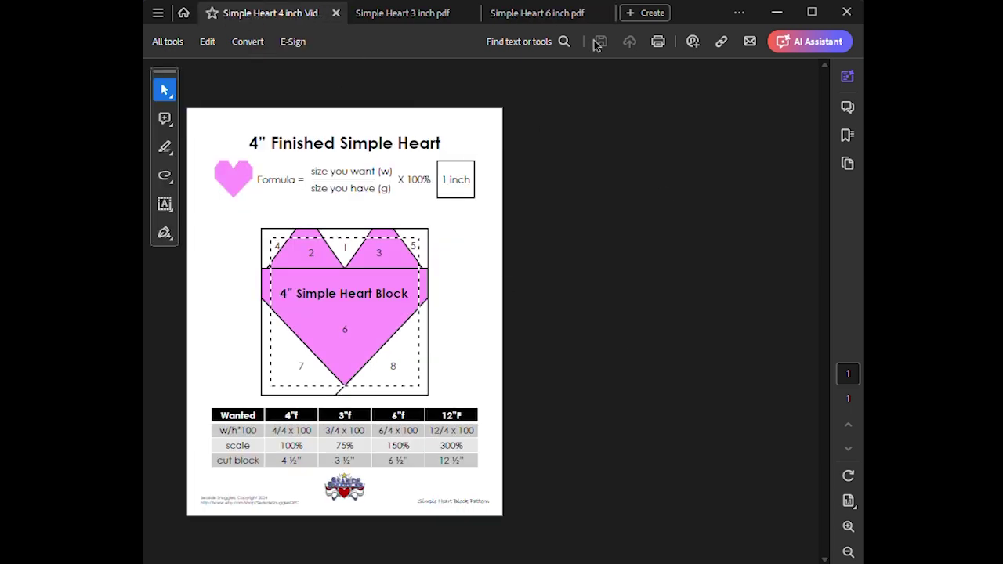
click(659, 44)
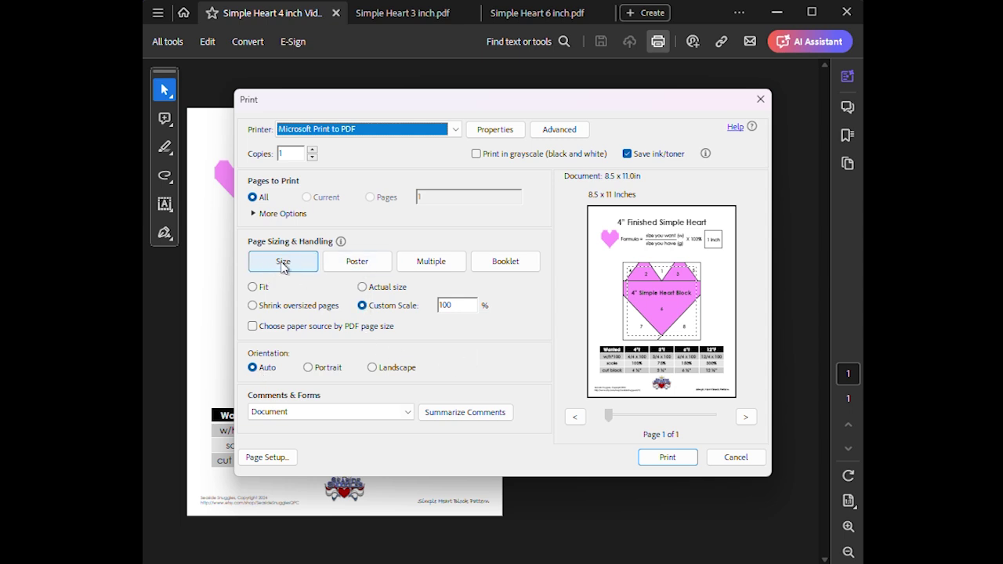
click(360, 267)
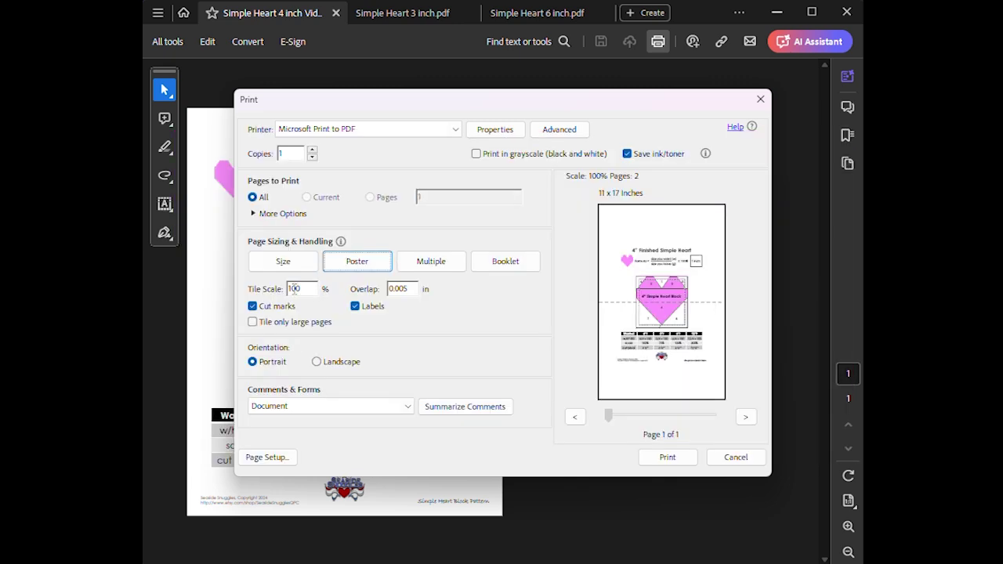
click(294, 290)
key(BackSpace)
text(300)
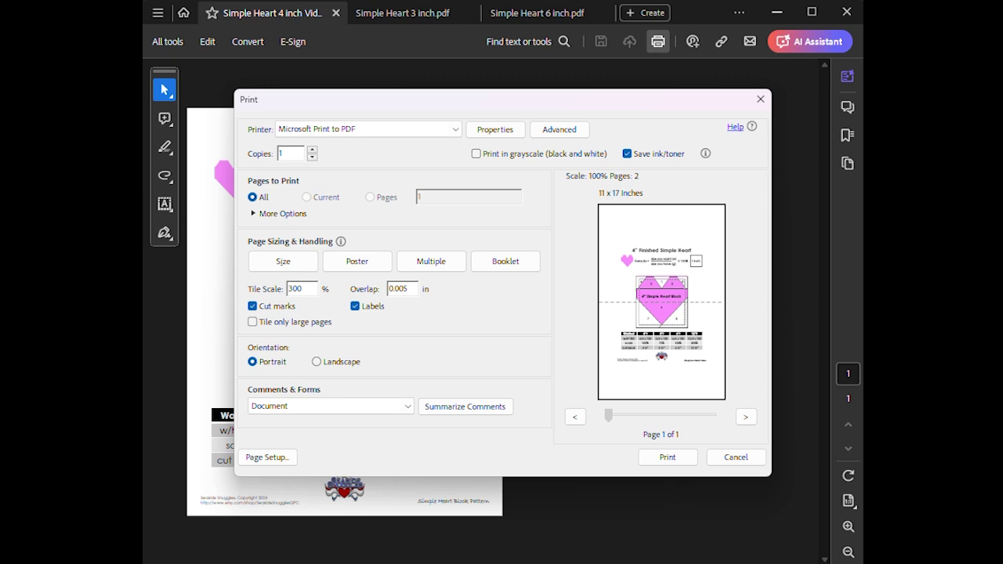
Try a poster tile overlap of 0.25 in with Portrait orientation
click(411, 290)
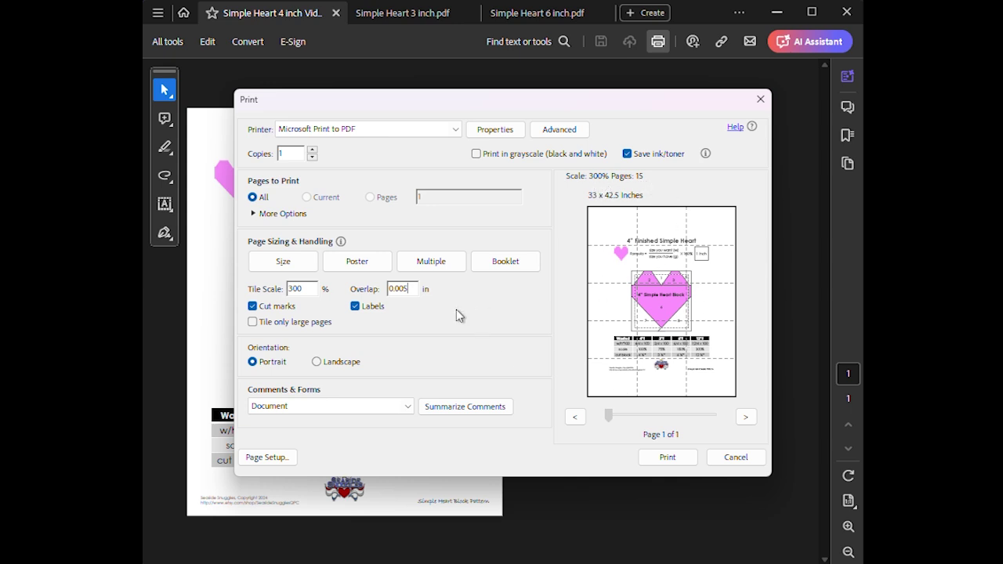
click(408, 288)
key(BackSpace)
key(BackSpace)
key(BackSpace)
text(25)
click(254, 363)
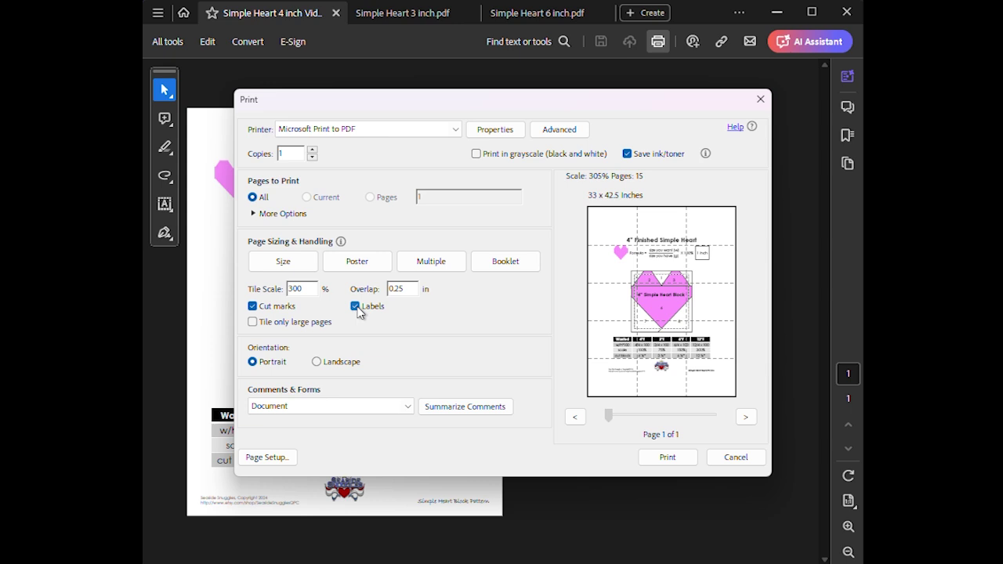
Turn off the cut marks and labels for the poster print
click(253, 306)
click(355, 306)
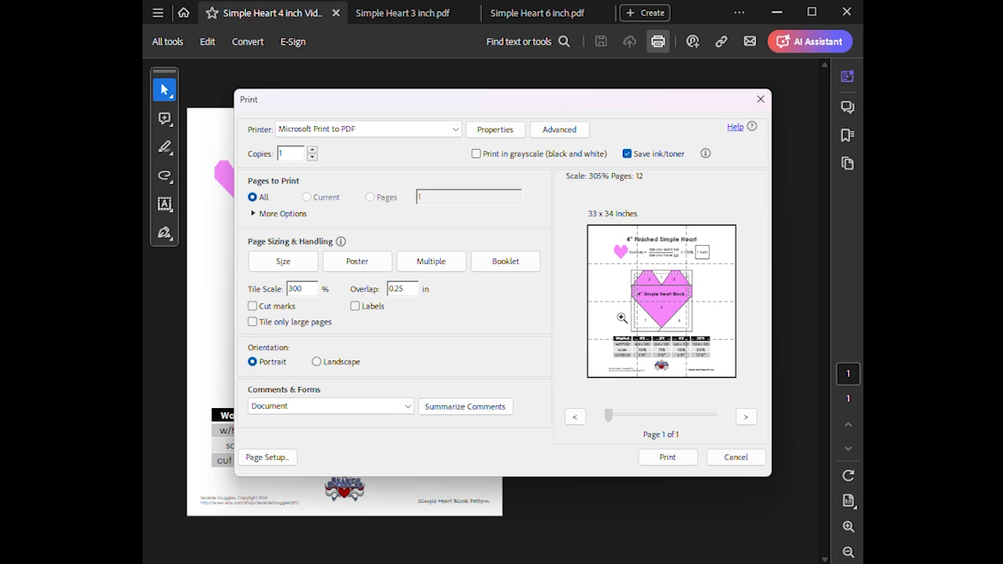
click(251, 308)
click(252, 307)
Set the poster tile overlap to 0.005 in and keep Portrait orientation
click(406, 288)
key(BackSpace)
key(BackSpace)
key(BackSpace)
text(.005)
click(252, 362)
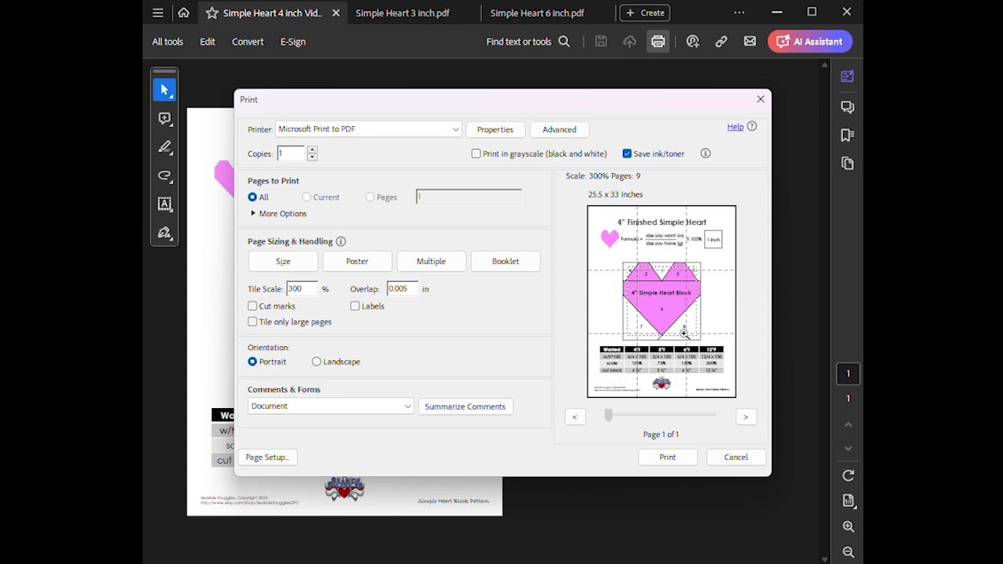
Print the poster in Portrait orientation and save the output in the 1. Brainstorming folder as Simple Heart 12P inch.pdf
click(316, 362)
click(252, 362)
click(666, 457)
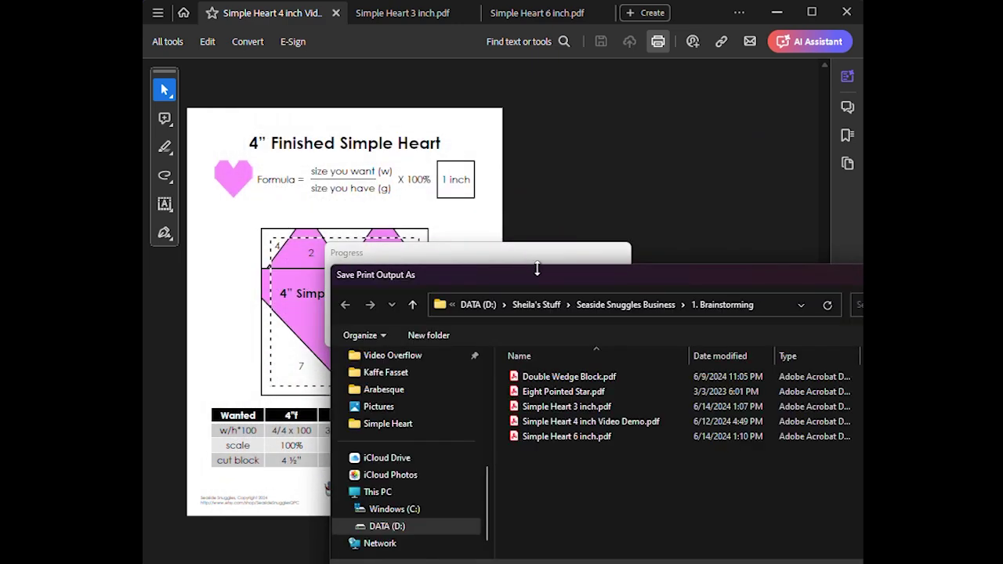
click(558, 437)
key(Return)
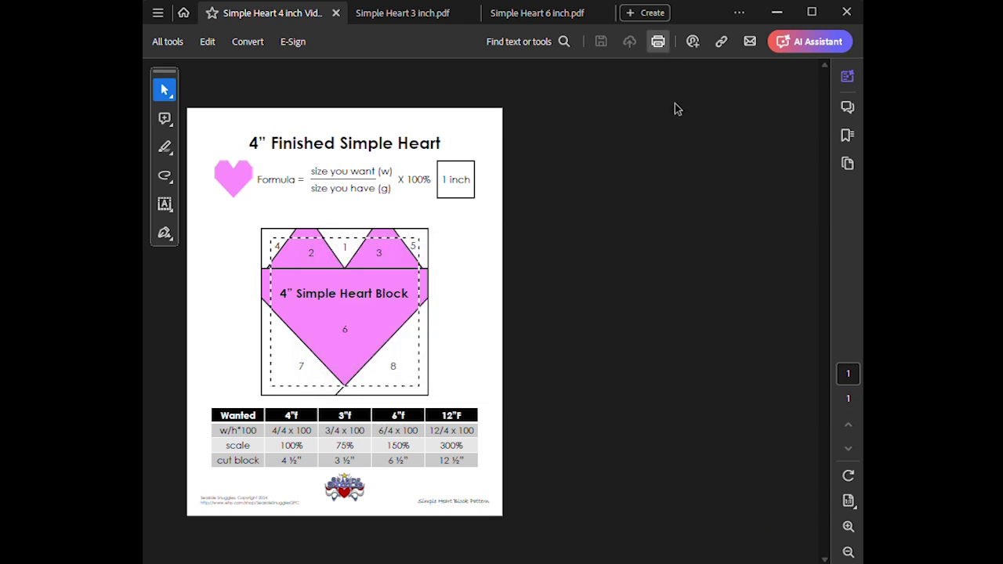
Start another poster print of the 4-inch heart pattern with a tile scale of 300%
key(ctrl+p)
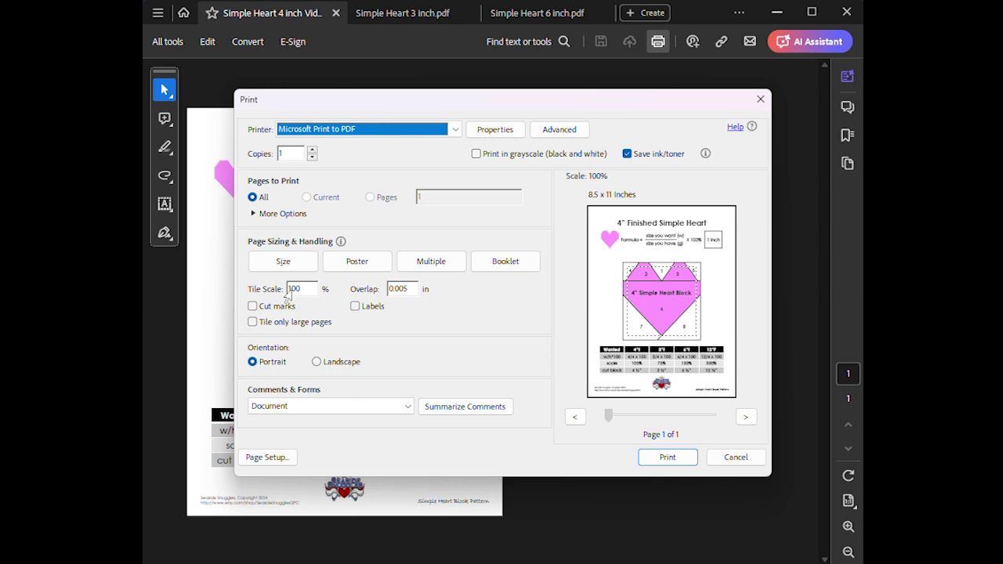
click(291, 288)
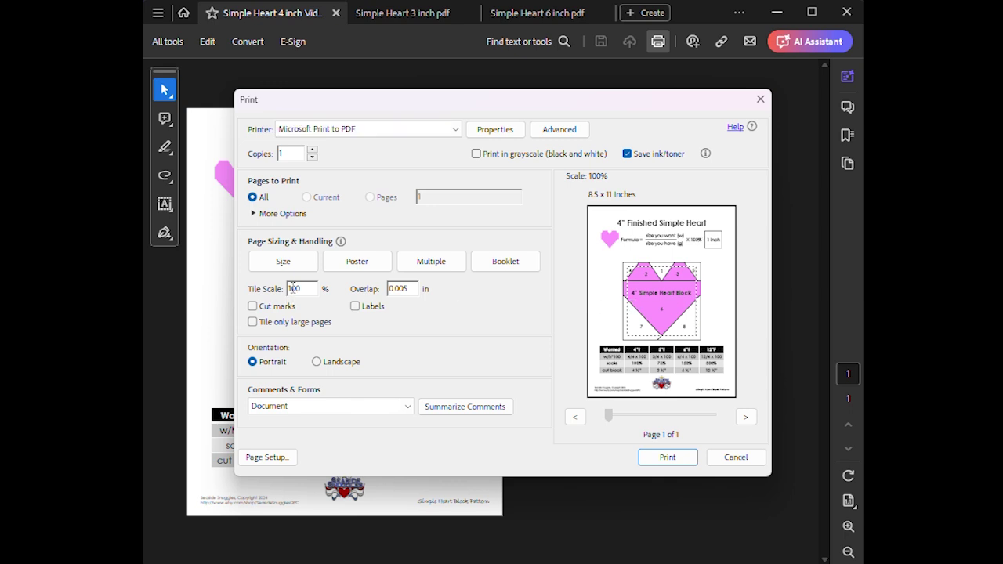
double_click(291, 289)
text(300)
Try an overlap of 0.25 in for the second poster print
click(403, 289)
drag(413, 288, 397, 288)
text(25)
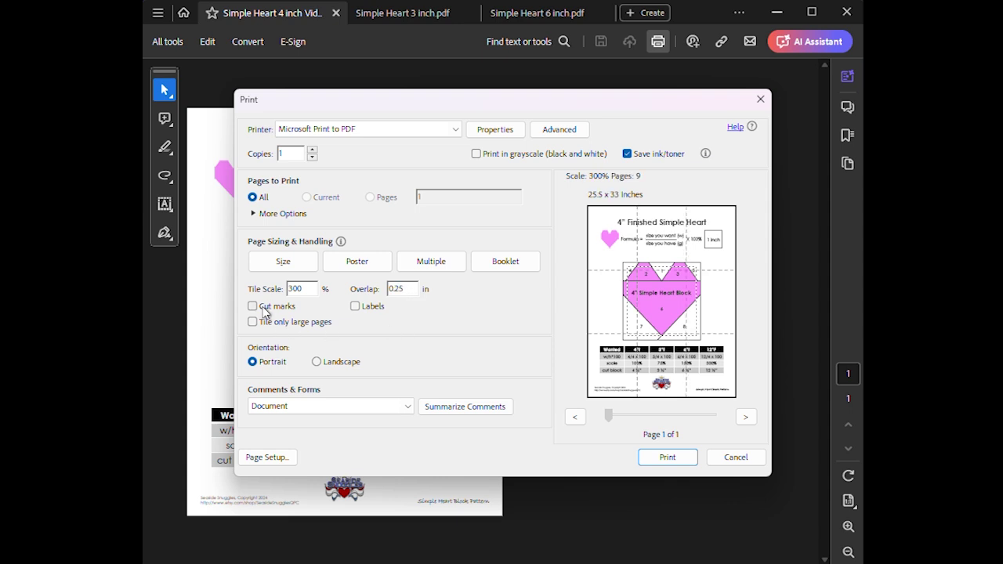
Switch the poster print to Landscape orientation and set its overlap to 0.005 in
click(317, 362)
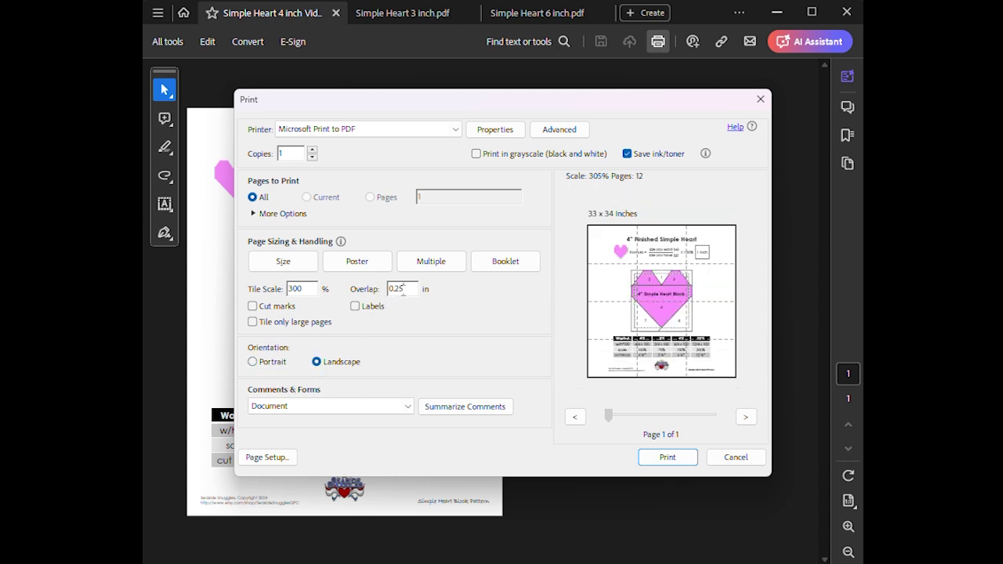
click(400, 288)
key(BackSpace)
key(BackSpace)
text(005)
click(316, 364)
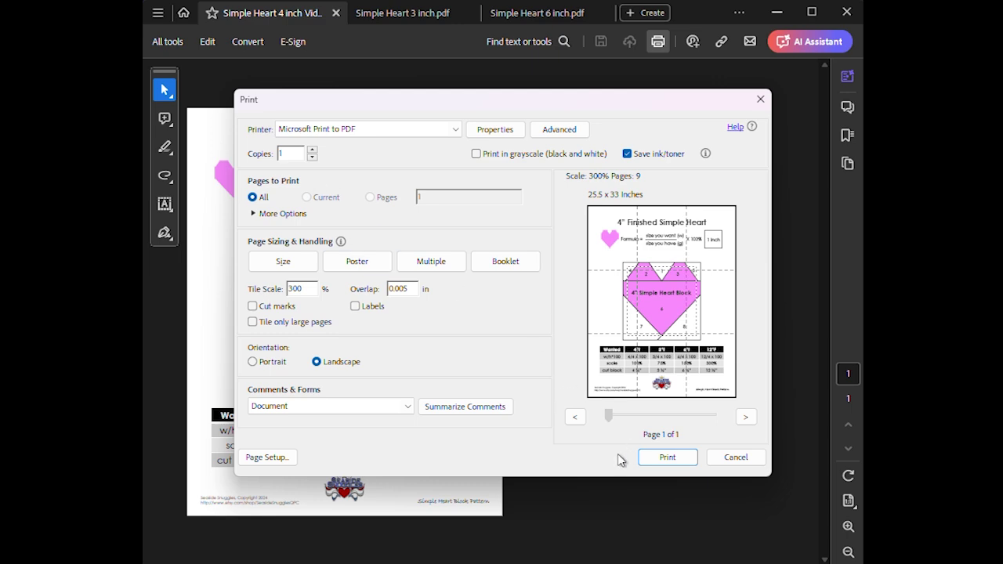
Print the landscape poster and save it as Simple Heart 12L inch.pdf, basing the name on the 12P file
click(656, 457)
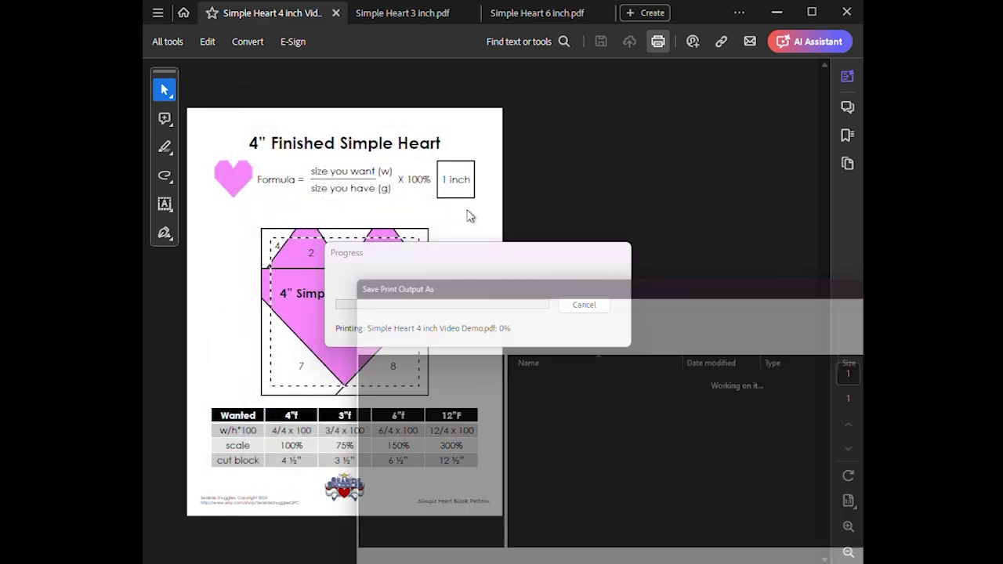
click(572, 451)
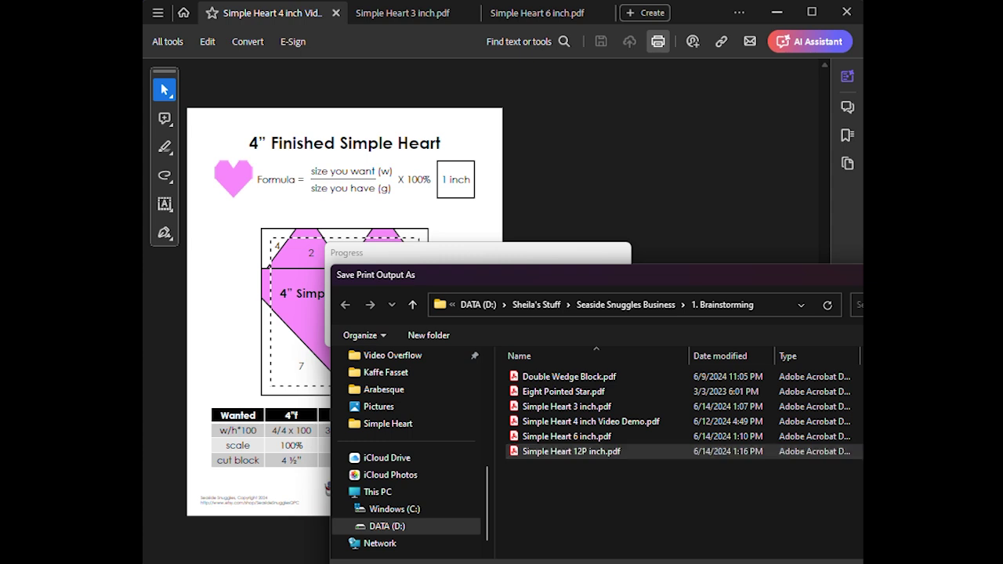
key(BackSpace)
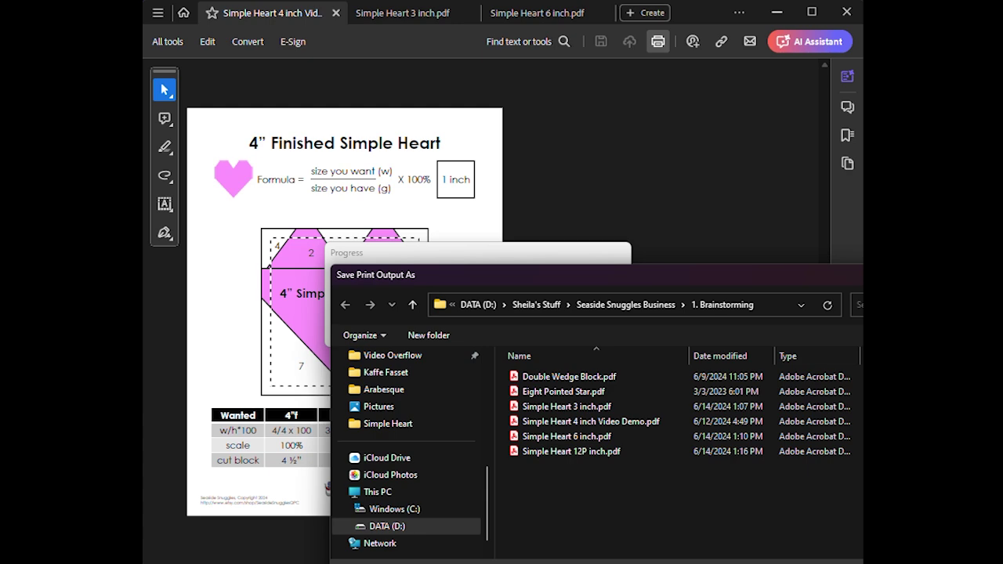
key(Return)
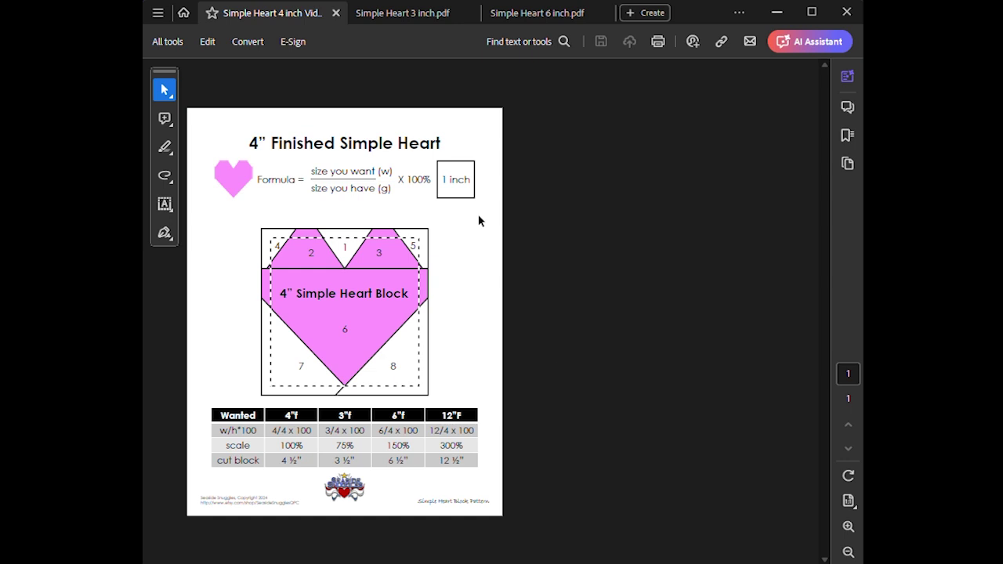
Open Simple Heart 12L inch.pdf and Simple Heart 12P inch.pdf together from the 1. Brainstorming folder
click(157, 13)
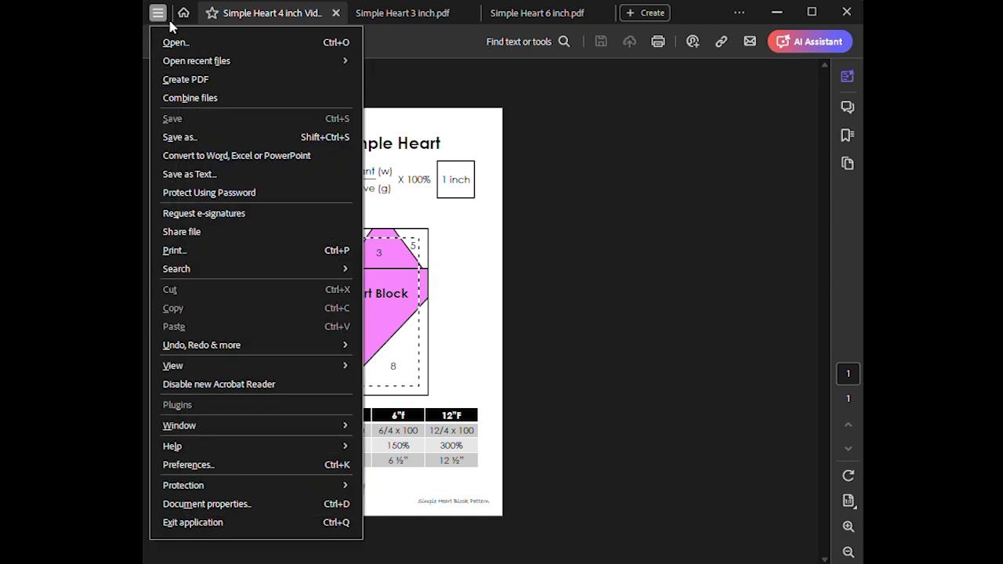
click(174, 42)
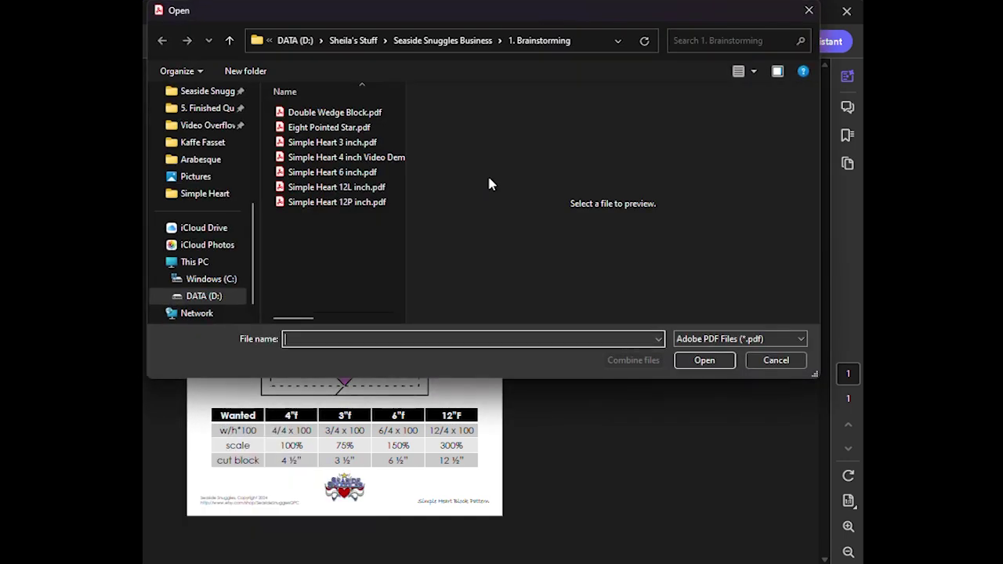
click(361, 193)
ctrl+click(383, 204)
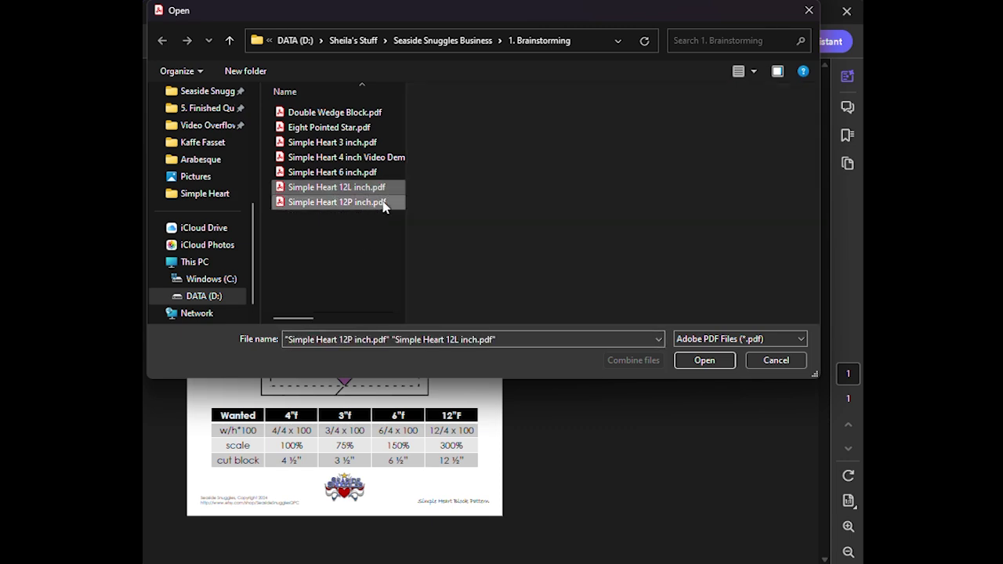
click(702, 360)
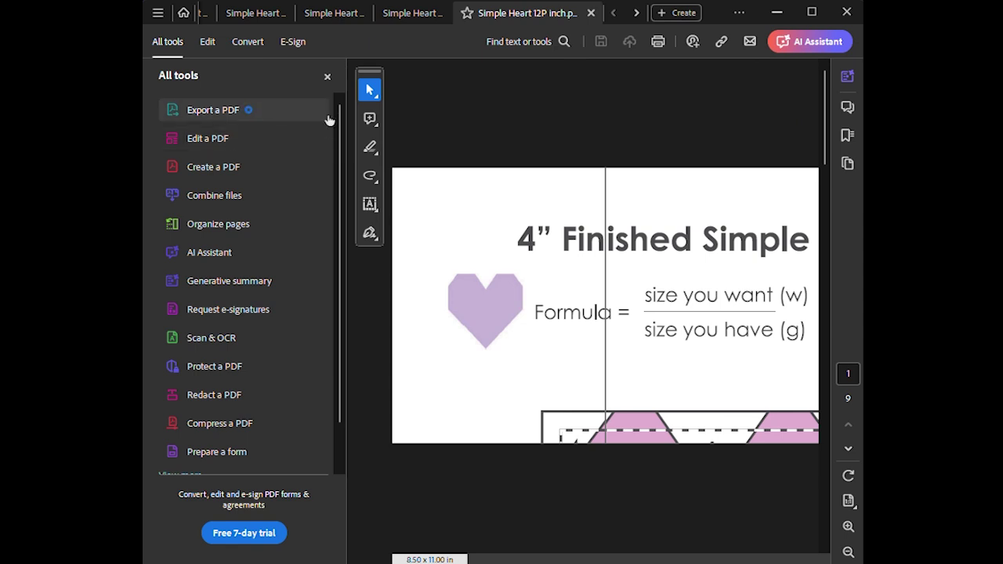
Page through Simple Heart 12P inch.pdf to examine how the portrait poster divides the pattern across its pages
click(328, 77)
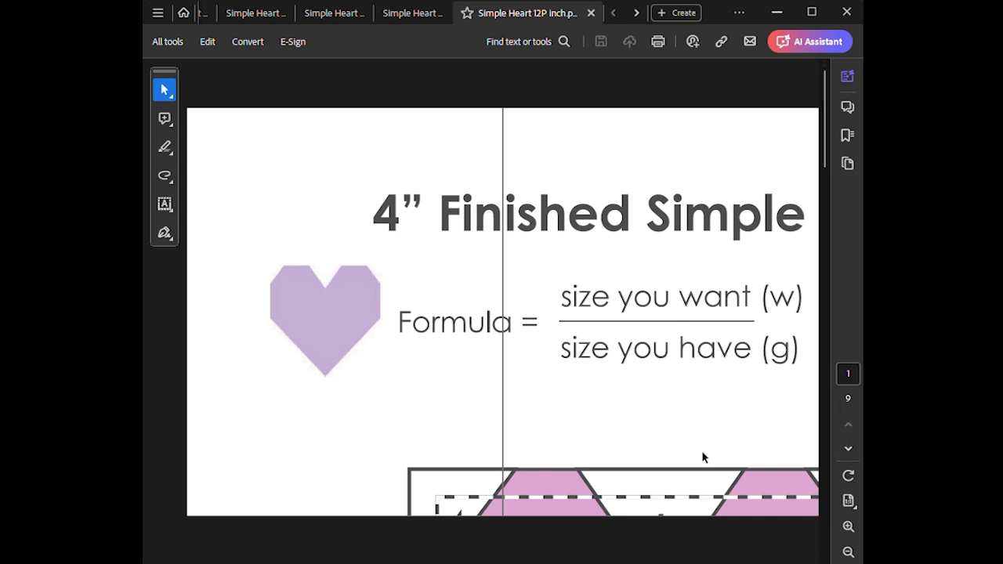
click(848, 449)
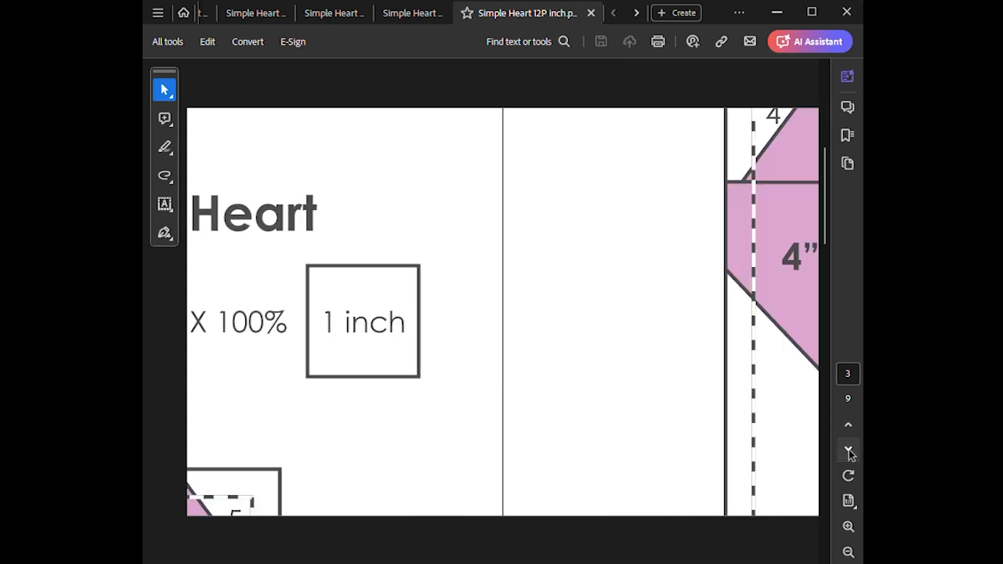
click(848, 449)
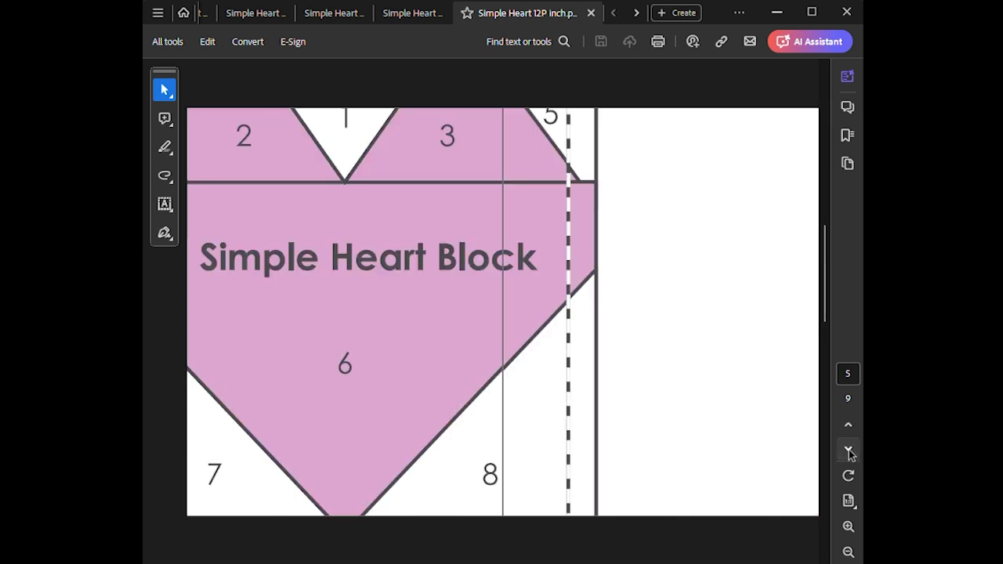
click(848, 450)
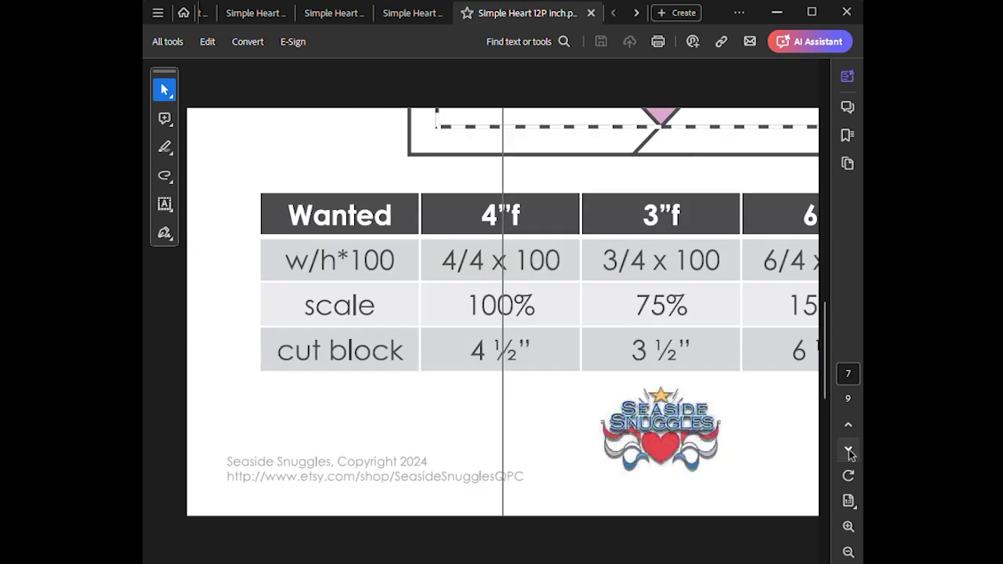
click(848, 450)
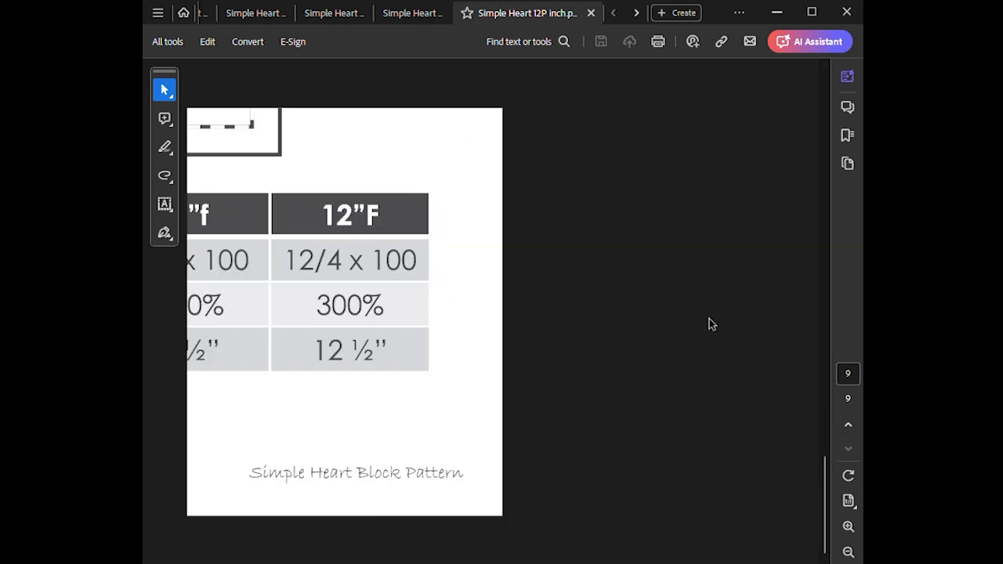
Page through Simple Heart 12L inch.pdf to examine how the landscape poster divides the heart block across its pages
click(415, 16)
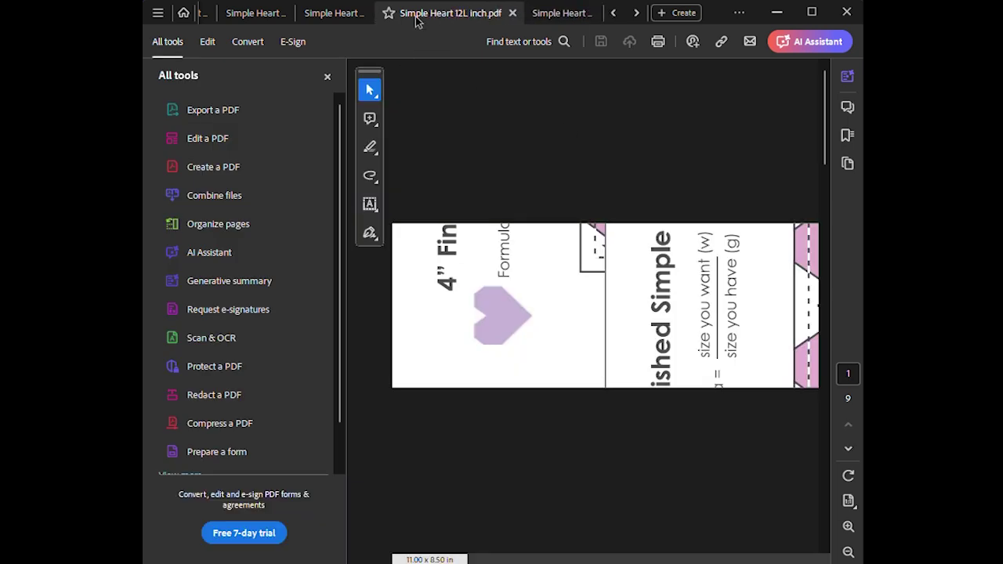
click(328, 77)
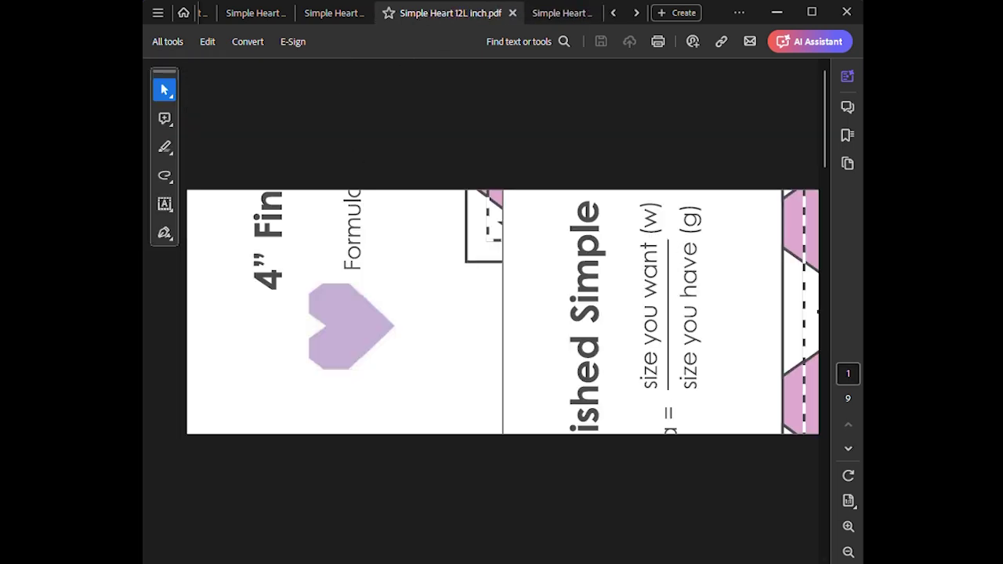
double_click(848, 450)
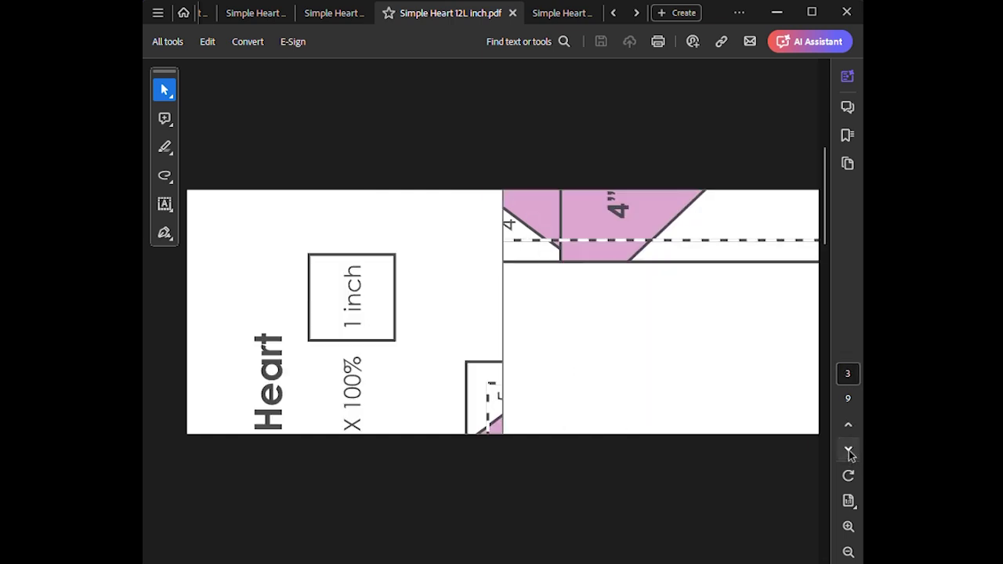
double_click(850, 451)
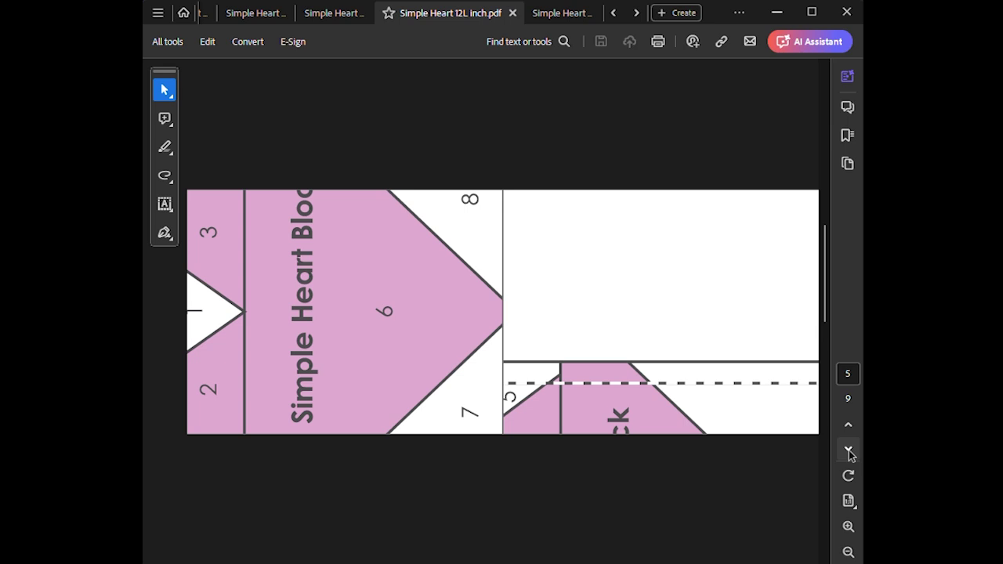
double_click(849, 451)
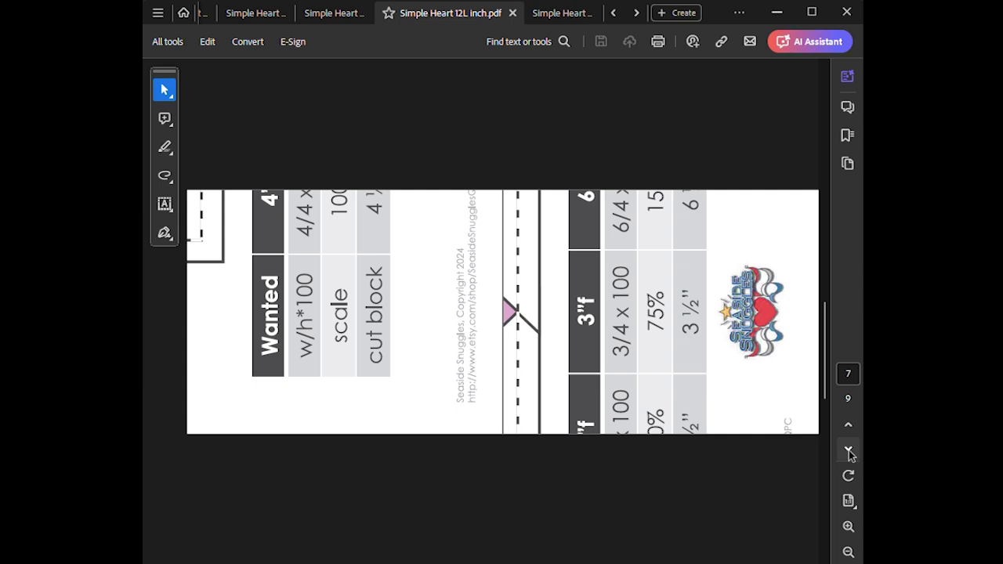
double_click(849, 451)
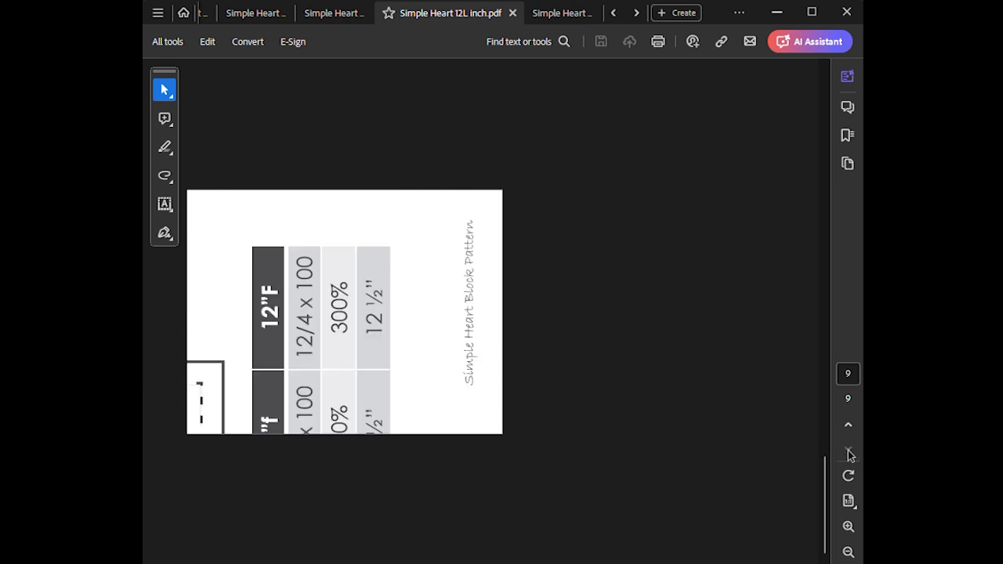
double_click(848, 427)
click(848, 427)
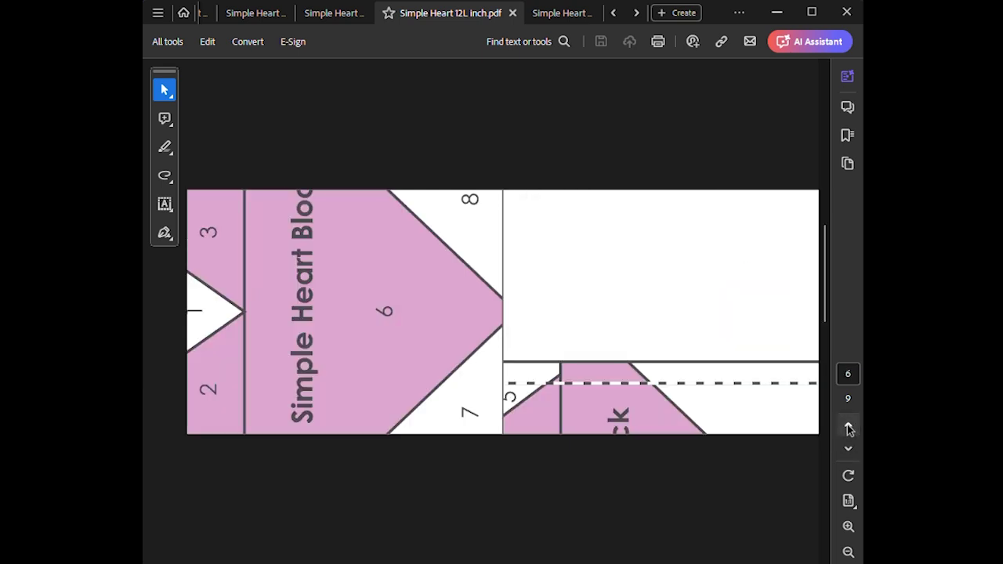
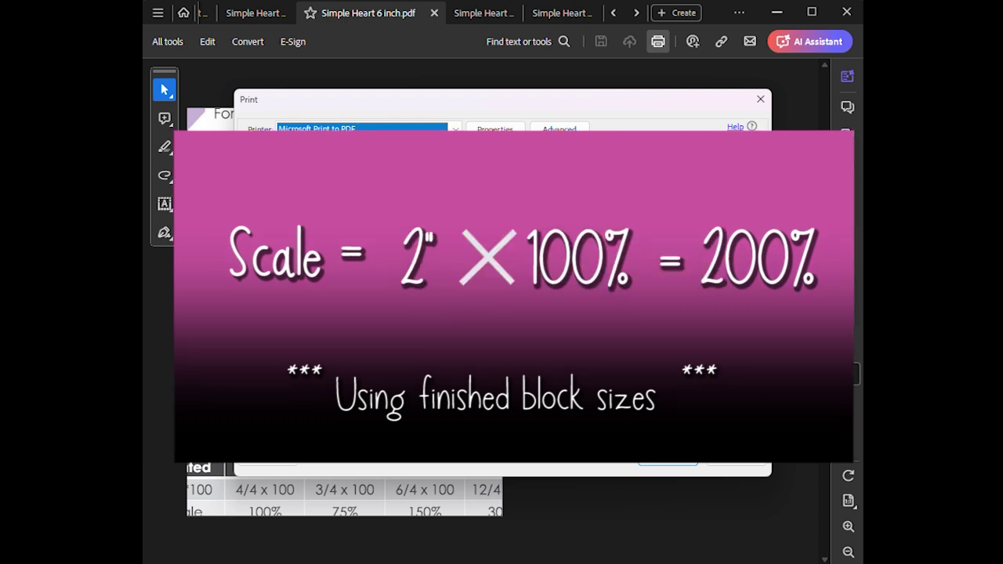
Set the 6-inch heart pattern's poster print to a tile scale of 200% in Portrait orientation
click(293, 290)
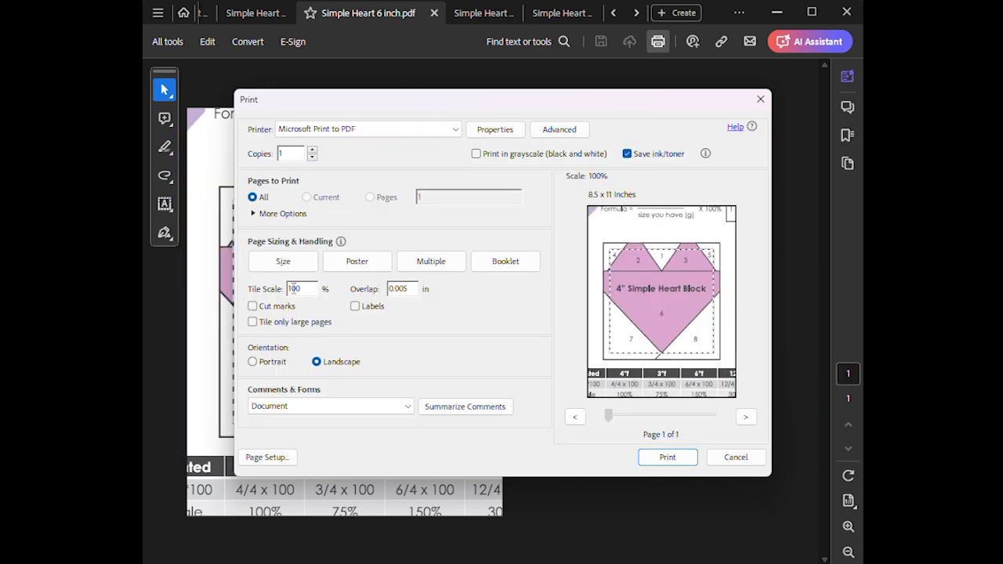
text(200)
click(413, 288)
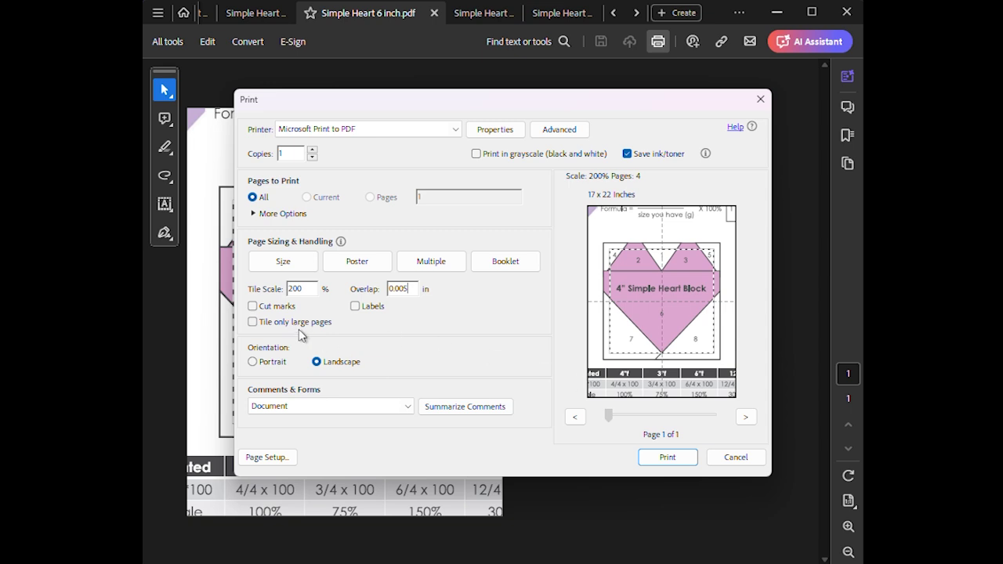
click(253, 363)
Print the poster of the 6-inch pattern and save it as Simple Heart 12 inch.pdf
click(665, 458)
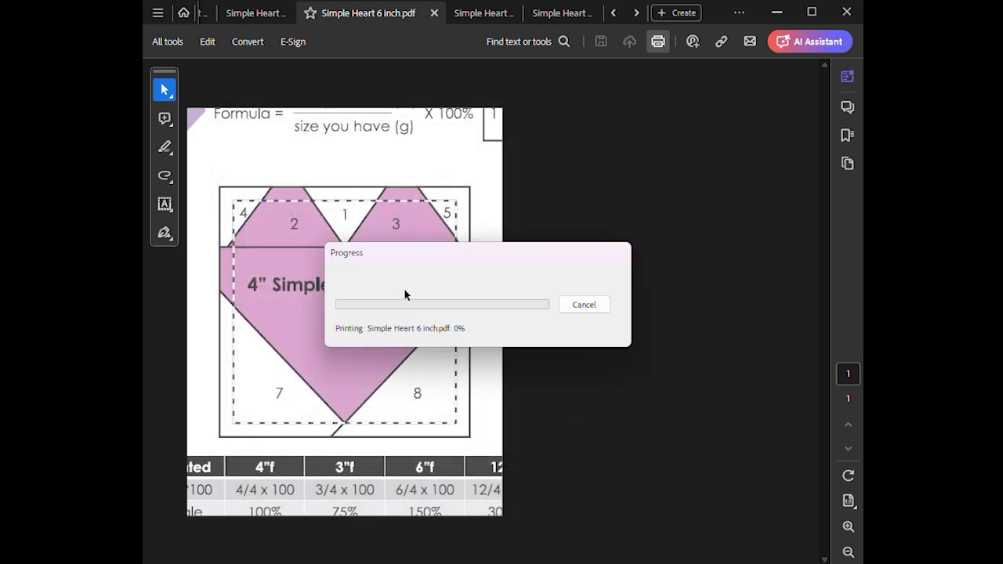
click(575, 453)
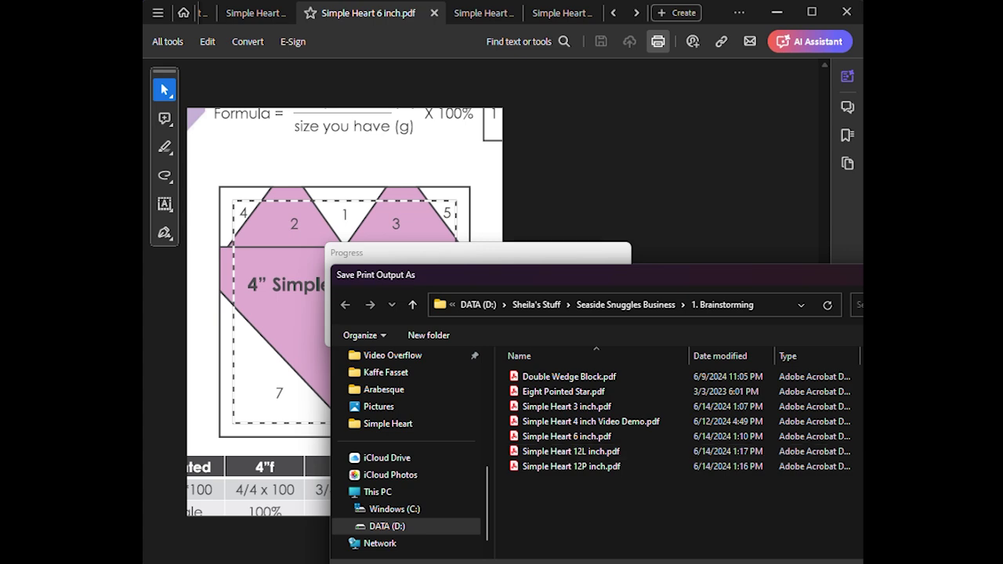
key(Return)
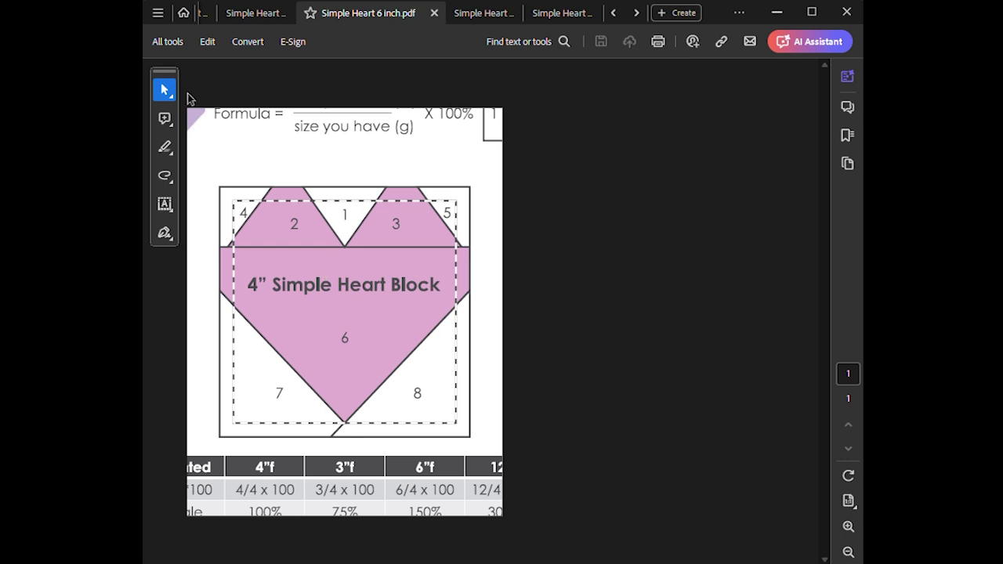
Open Simple Heart 12 inch.pdf from the 1. Brainstorming folder and close the tools list beside the document
click(158, 12)
click(196, 42)
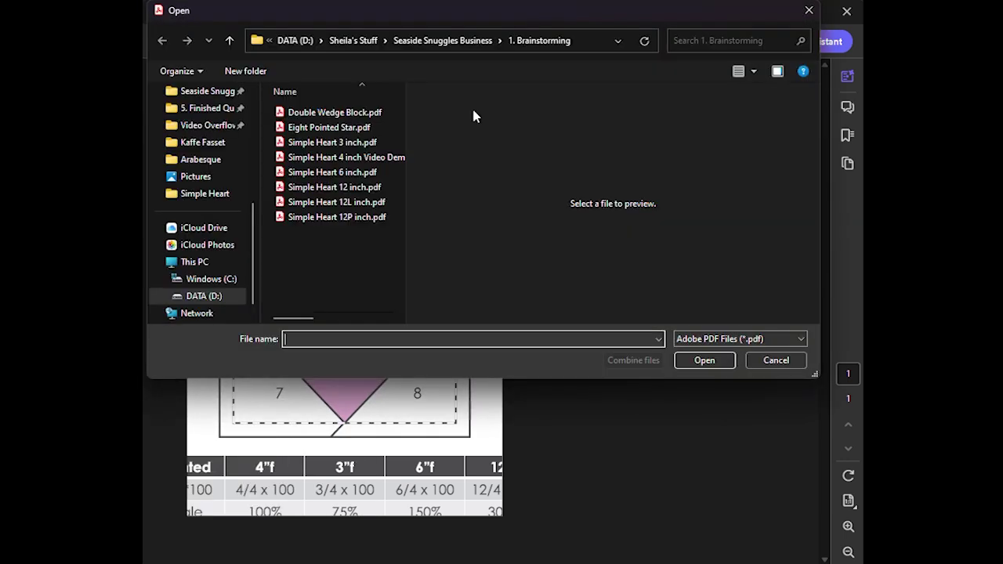
click(349, 188)
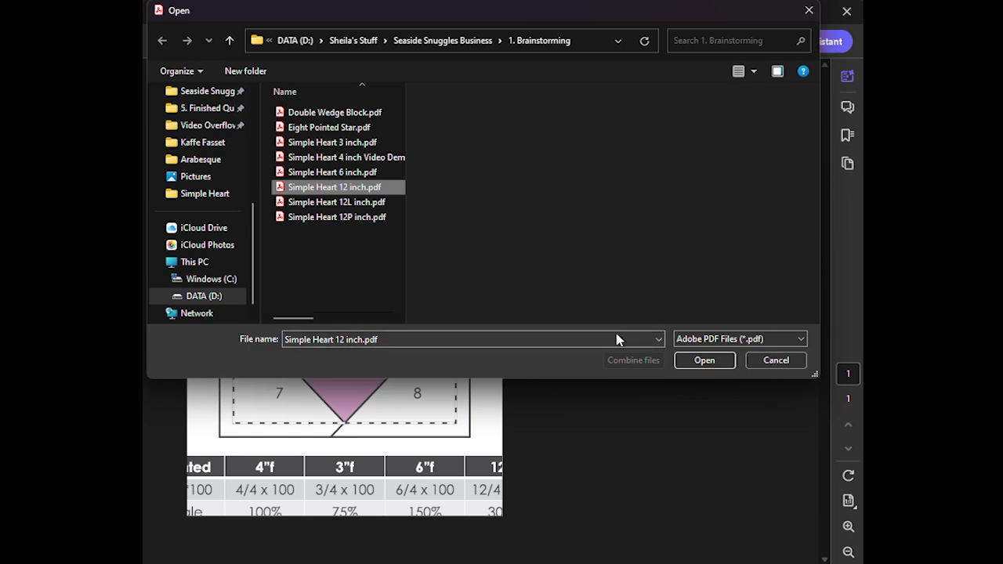
click(689, 362)
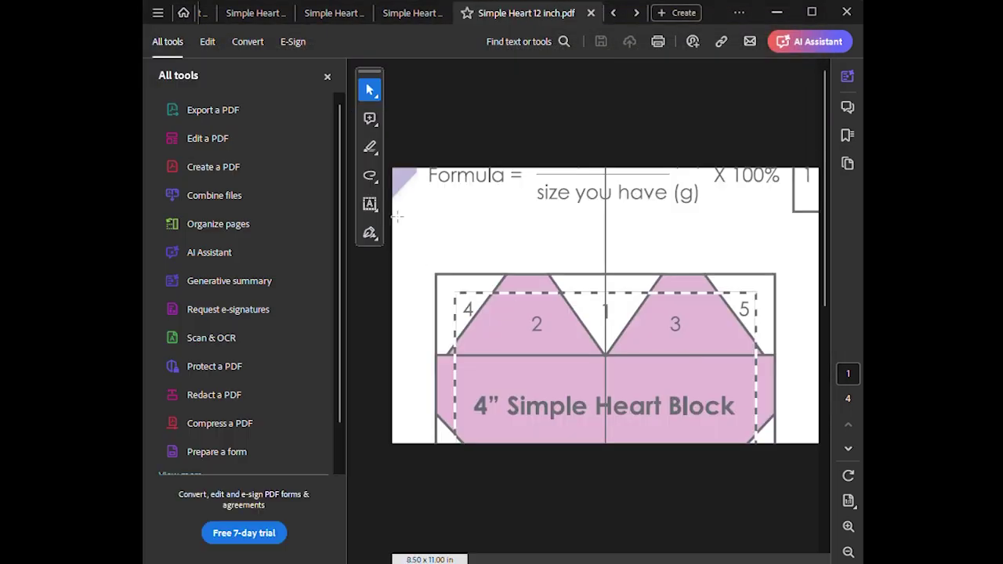
click(328, 79)
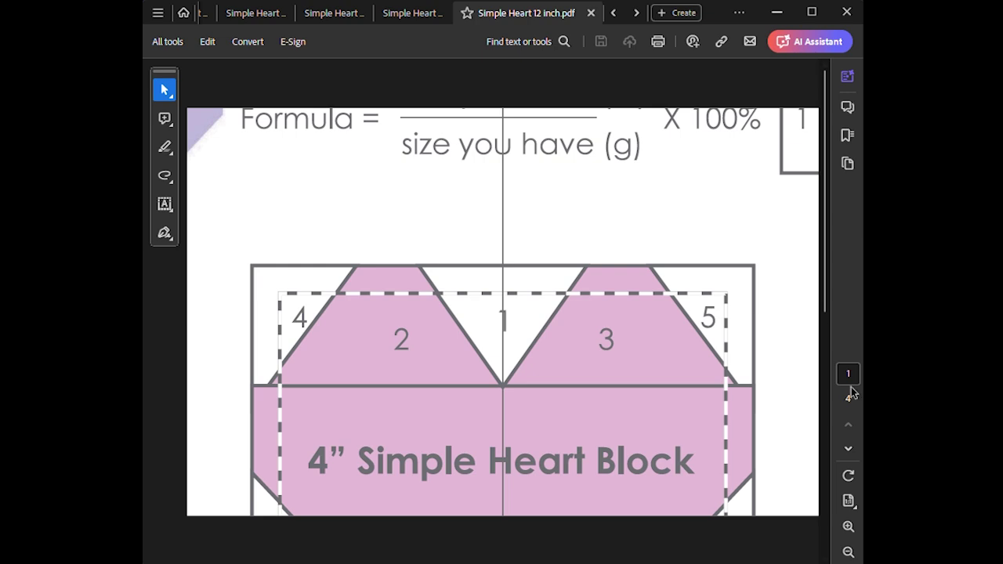
Page back and forth through Simple Heart 12 inch.pdf to examine how the heart block is divided across the pages
click(851, 449)
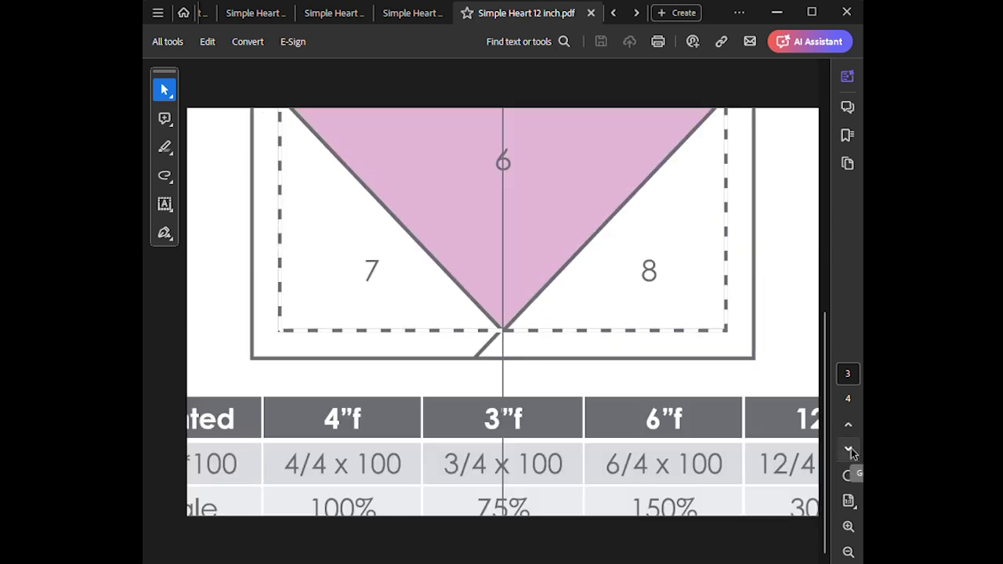
click(849, 427)
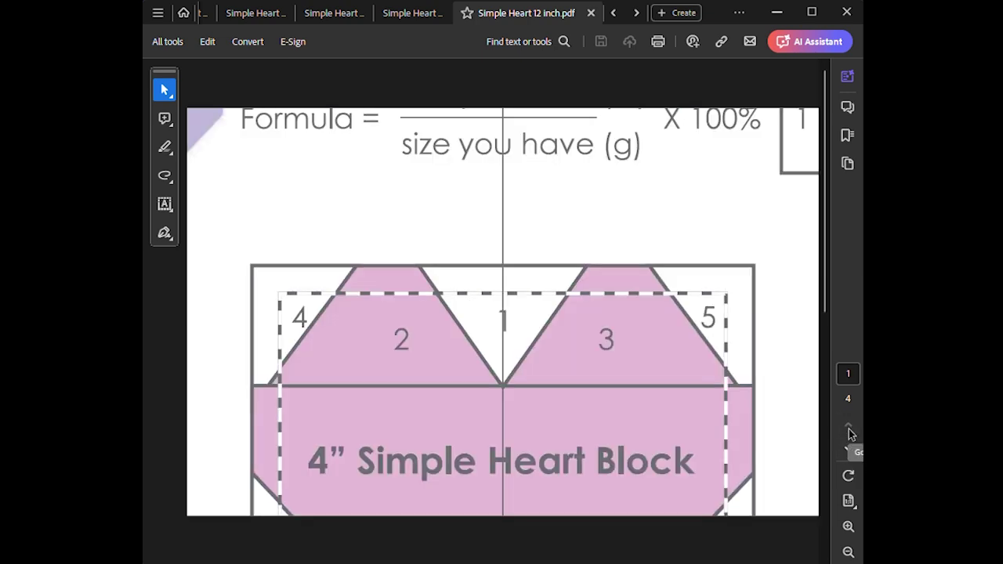
click(847, 450)
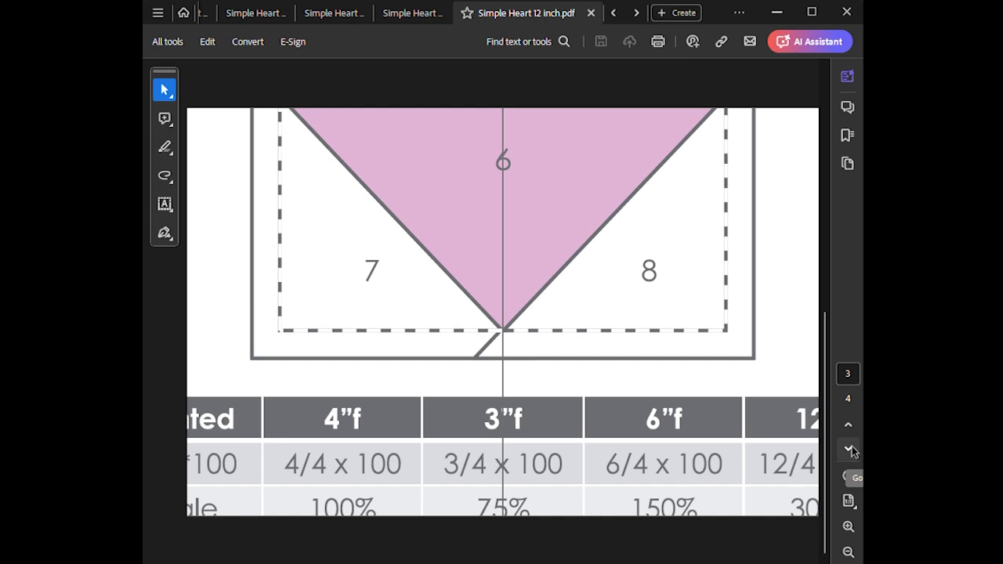
click(848, 427)
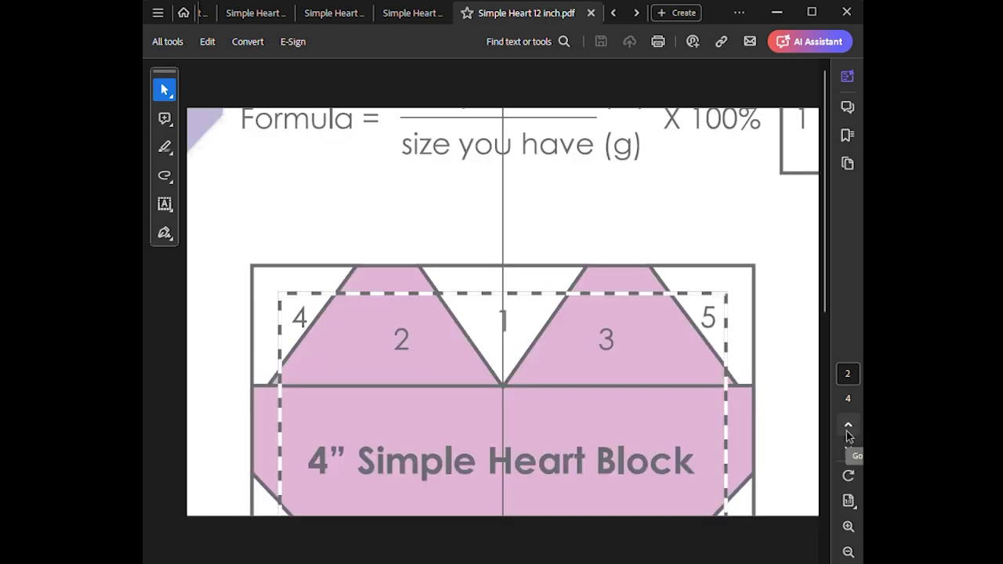
click(850, 452)
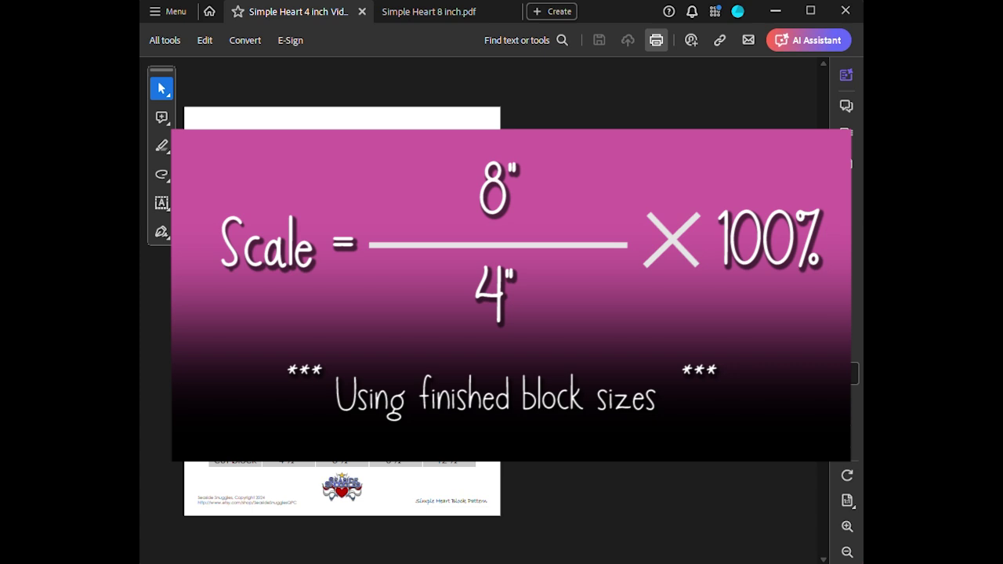
Set up the 4-inch heart pattern's print at a custom scale of 200% with Auto orientation
click(656, 40)
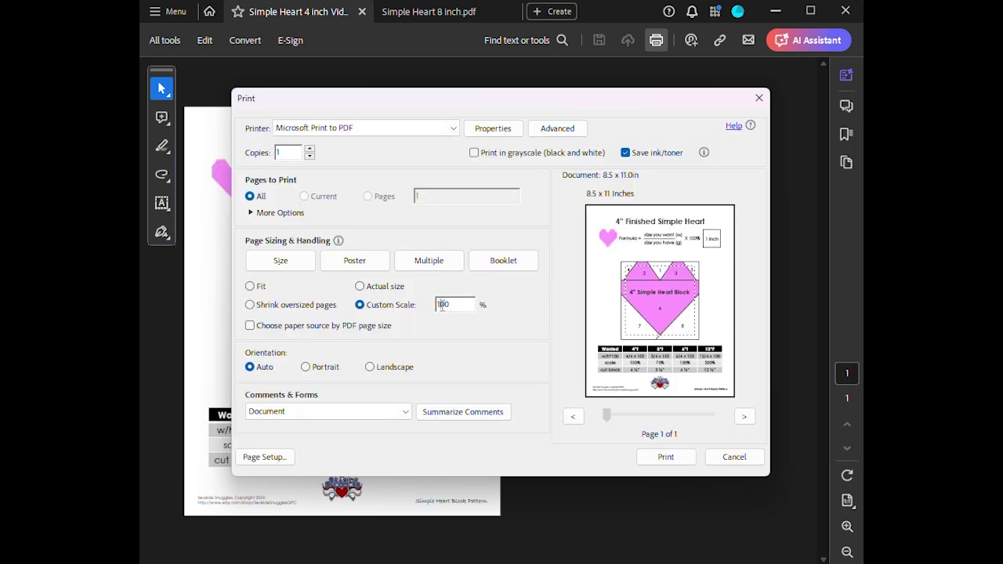
double_click(442, 305)
text(200)
click(249, 368)
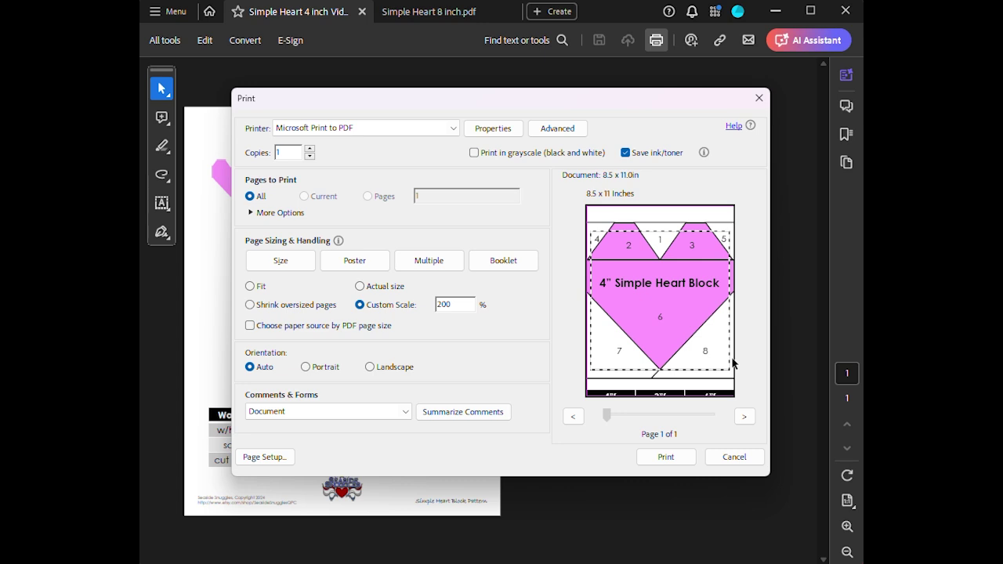
Start printing the scaled pattern to PDF, select Simple Heart 8 inch.pdf as the output file, and cancel the save
click(662, 457)
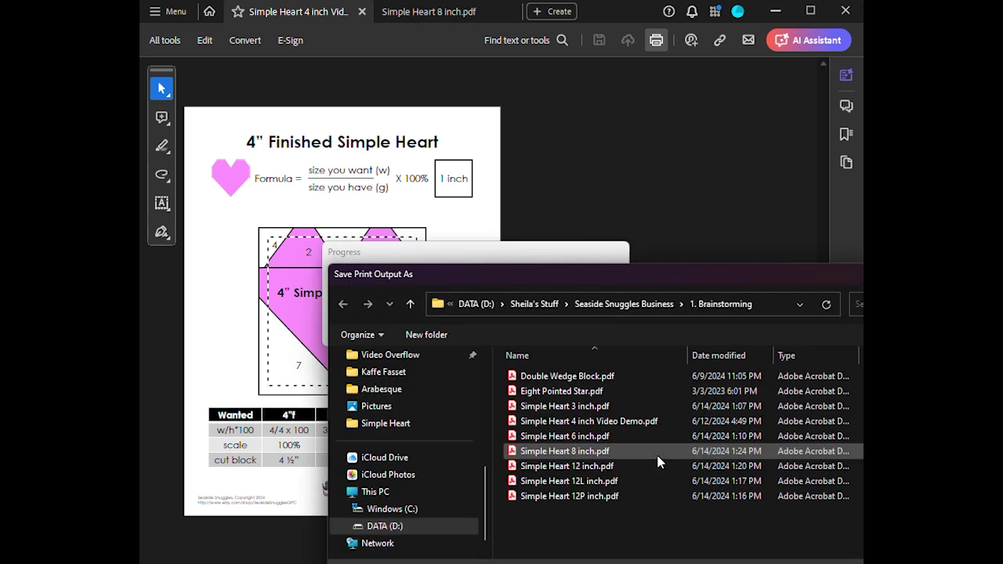
click(571, 451)
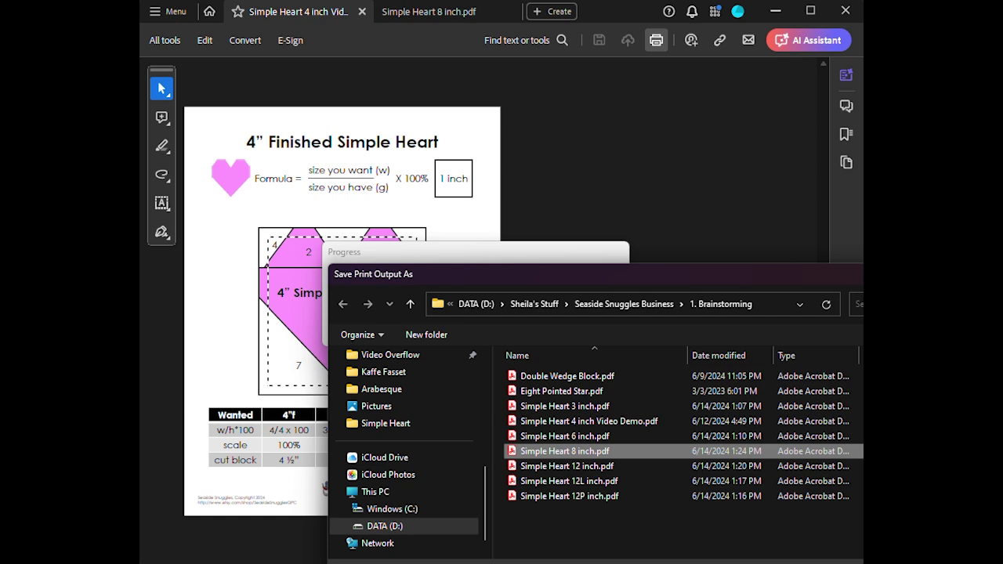
key(Escape)
click(644, 324)
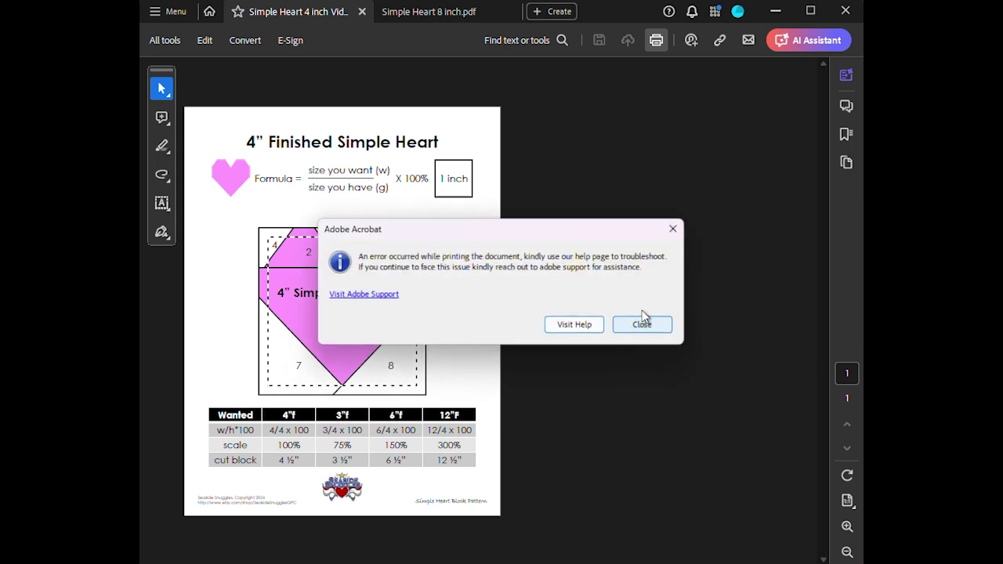
click(626, 325)
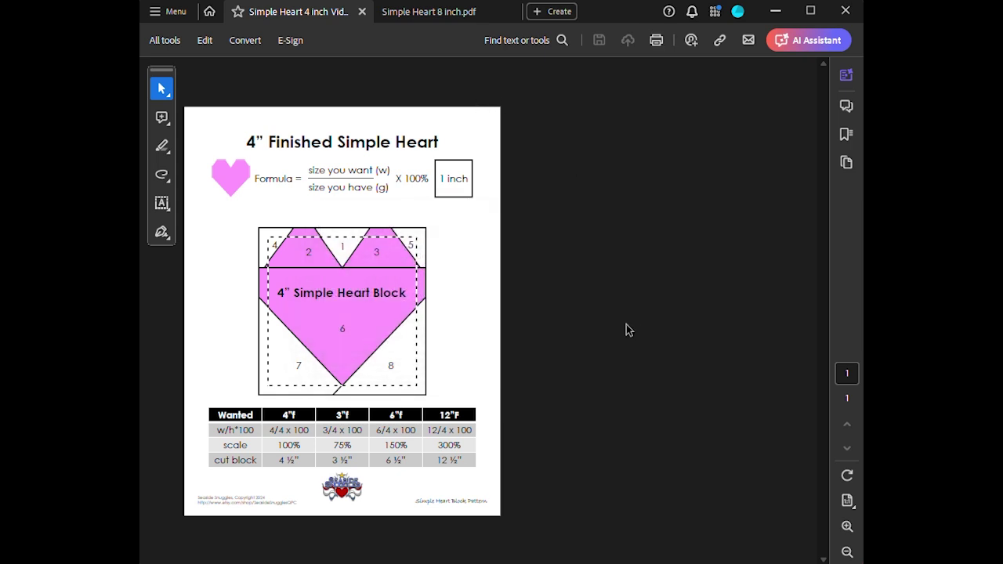
Switch to Simple Heart 8 inch.pdf and set up a poster print with a tile scale of 150%
click(430, 13)
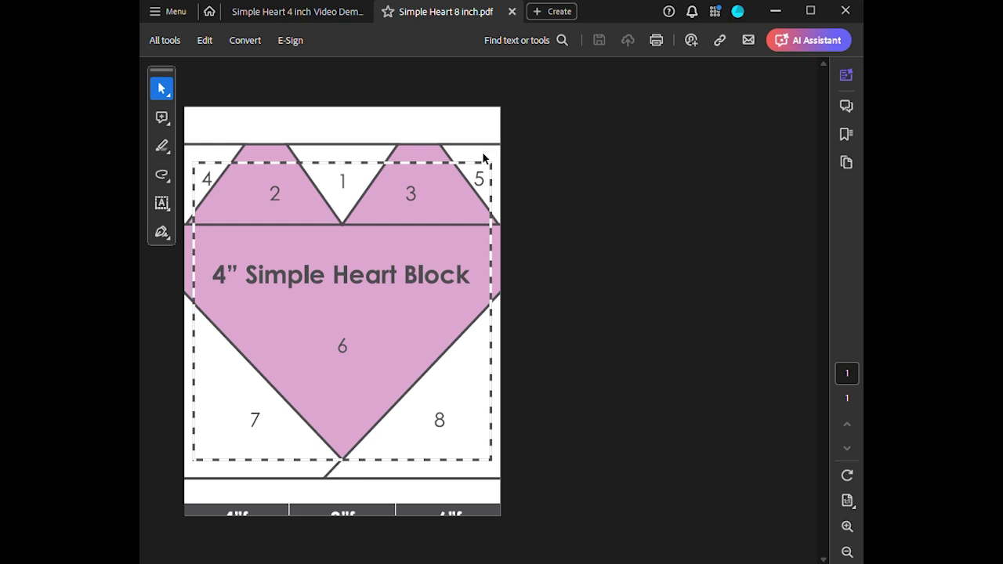
click(656, 40)
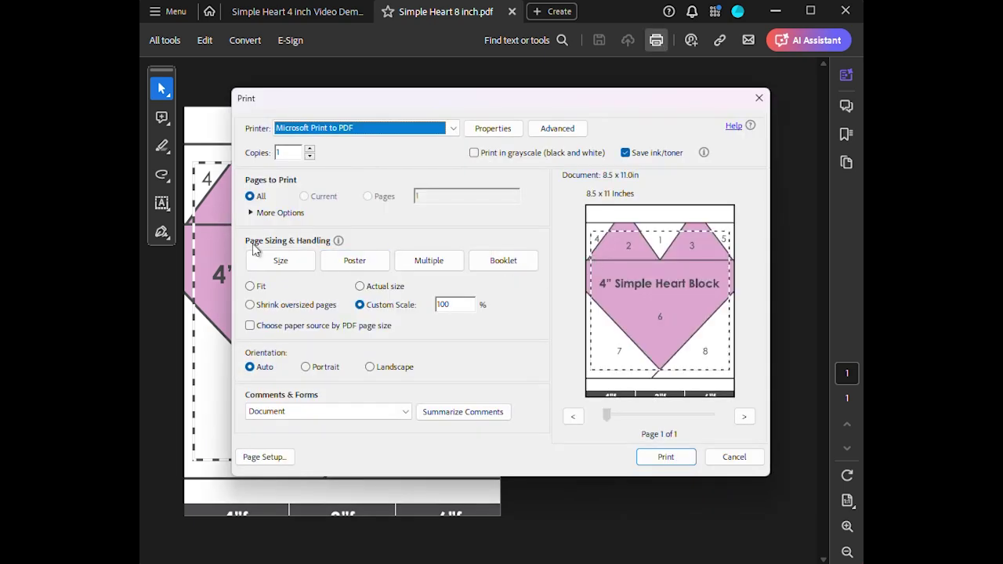
click(354, 260)
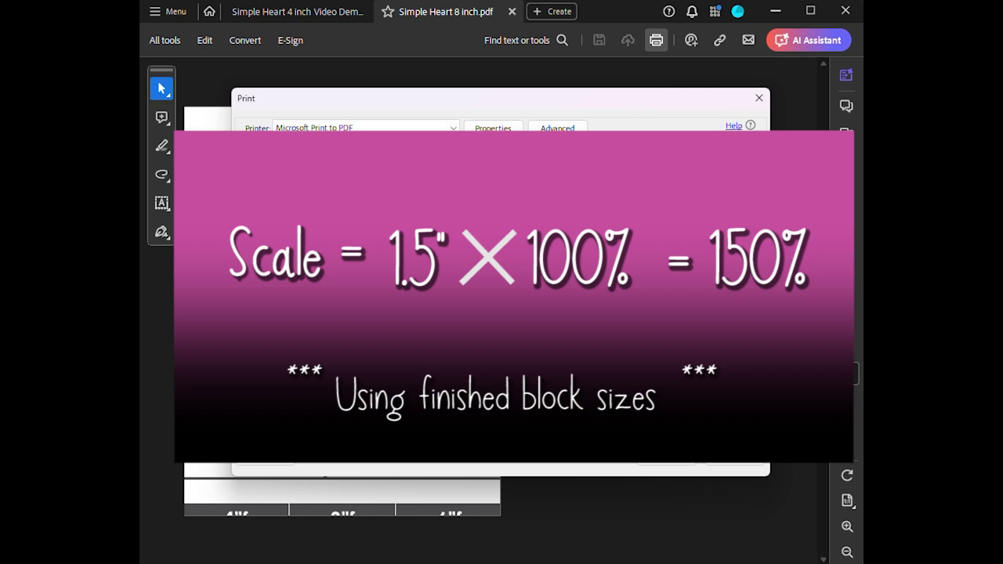
key(BackSpace)
key(BackSpace)
text(50)
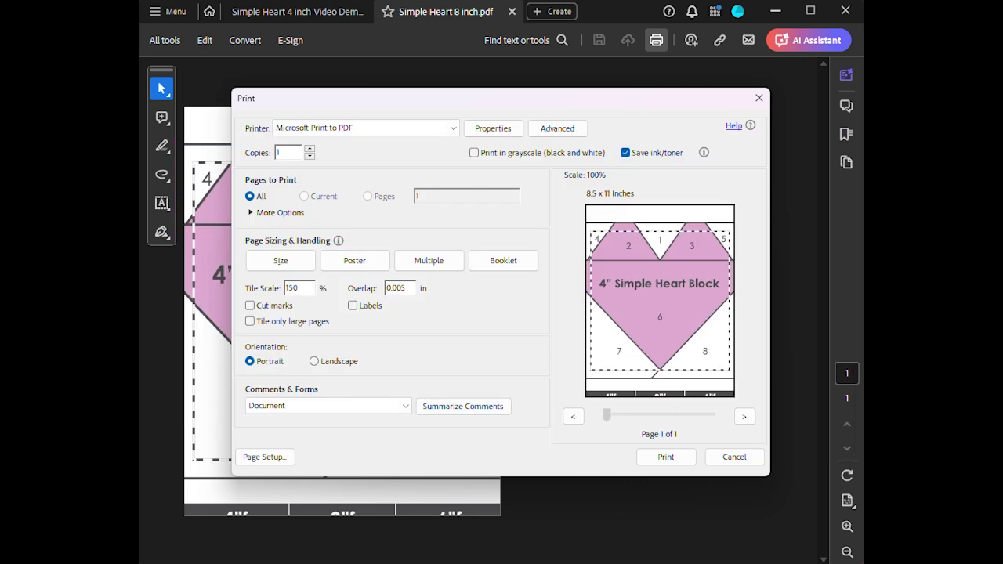
Set the poster overlap to 0.25 in and turn on cut marks and labels
click(409, 290)
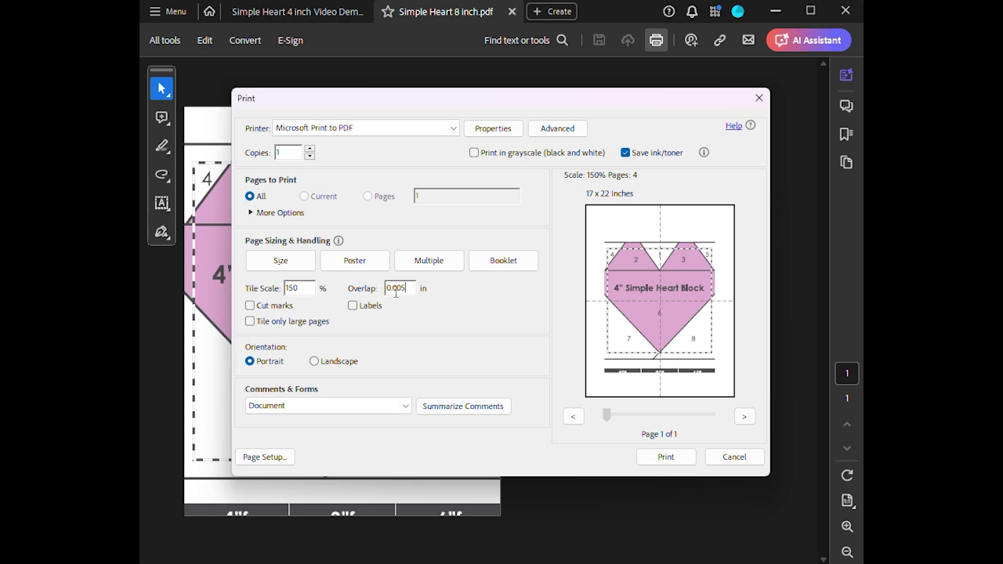
key(BackSpace)
text(6)
key(BackSpace)
text(5)
drag(409, 289, 392, 290)
text(.25)
click(250, 305)
click(353, 306)
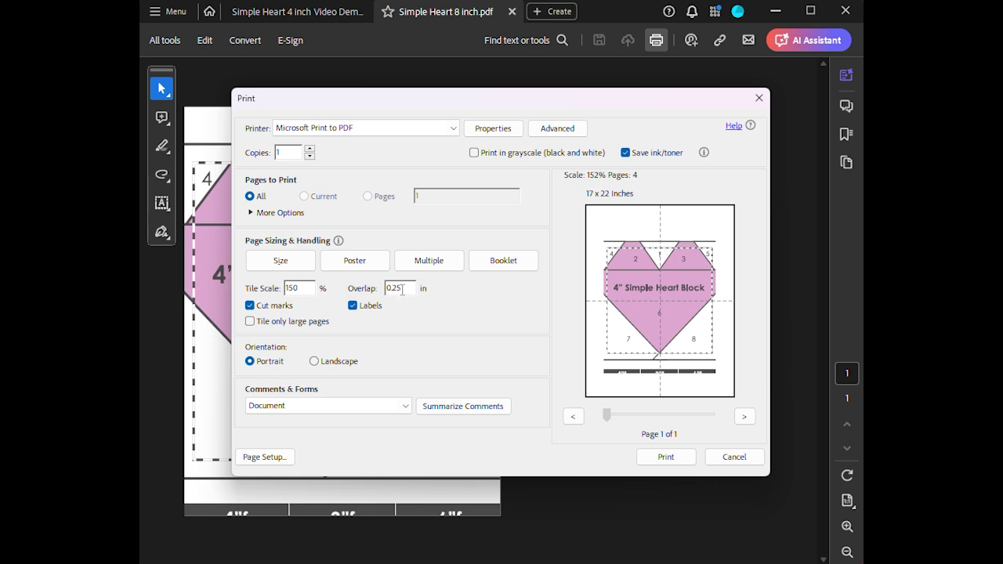
Change the poster overlap to 0.005 in to compare its effect on the preview scale
key(BackSpace)
key(BackSpace)
text(005)
click(312, 287)
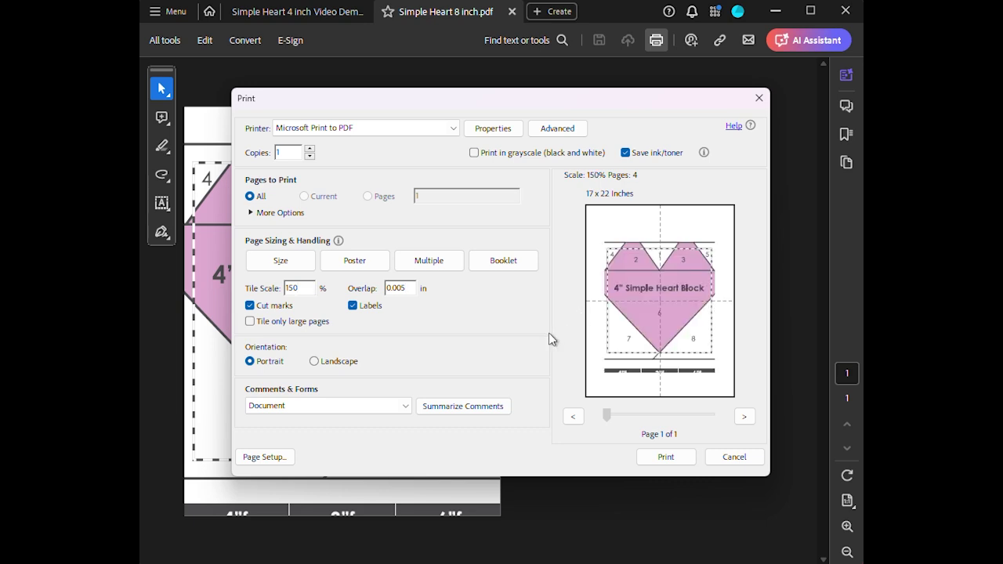
Set the poster overlap back to 0.25 in, and cancel the print to return to the 4-inch pattern
click(406, 288)
key(BackSpace)
key(BackSpace)
key(BackSpace)
text(25)
click(300, 287)
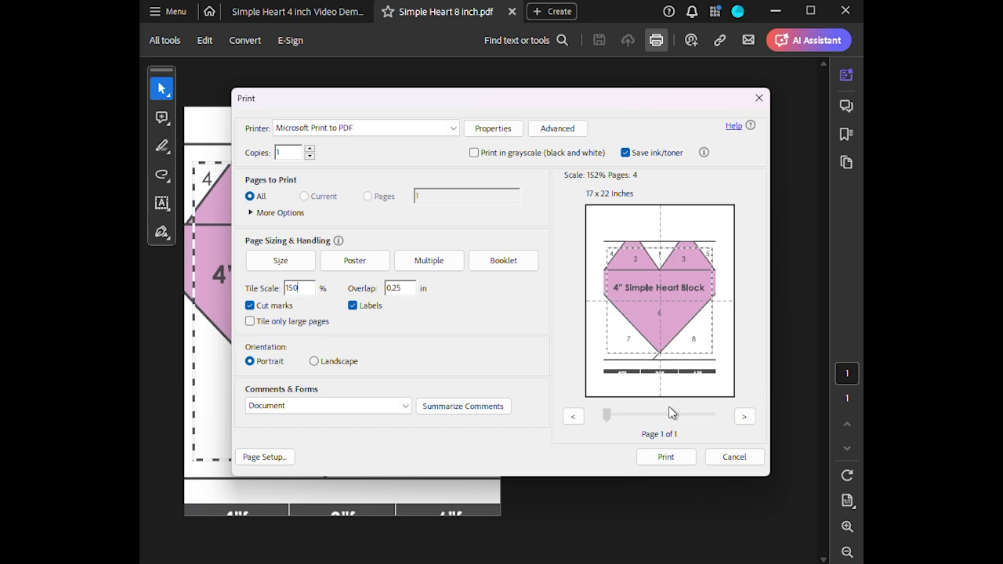
click(734, 457)
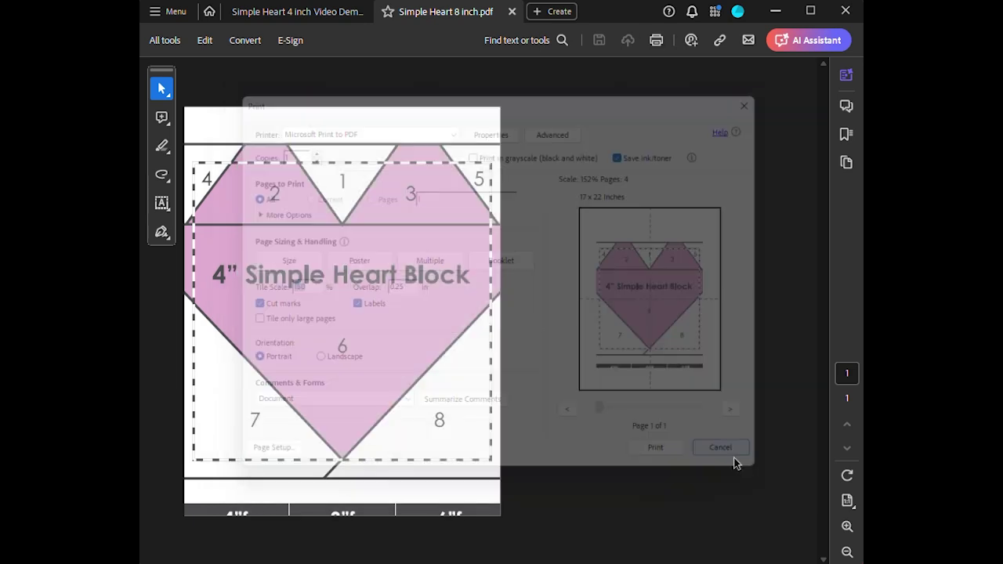
click(294, 12)
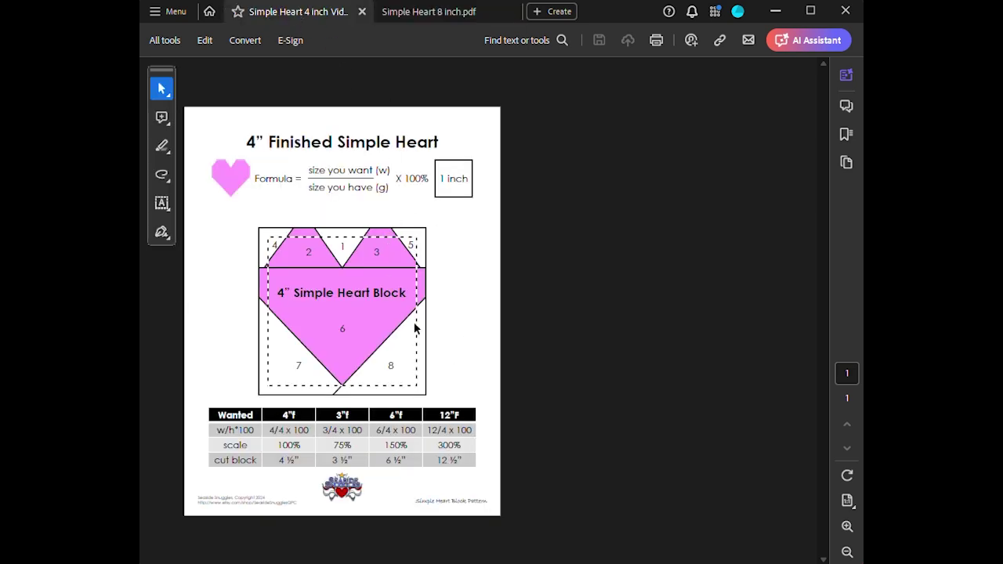